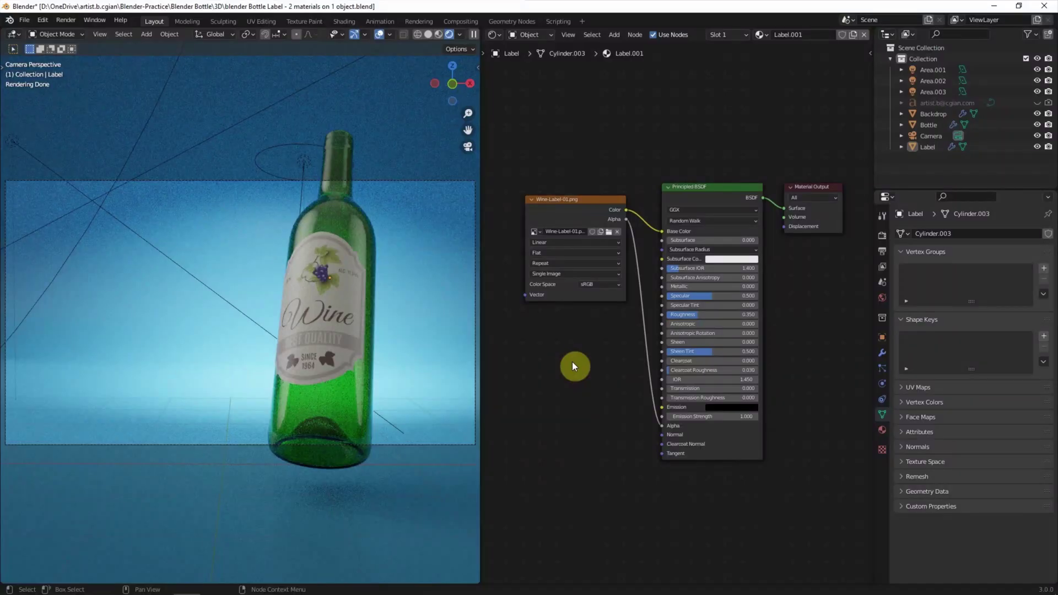
Select the Label mesh in the Outliner
{"action": "left_click", "coordinate": [926, 148]}
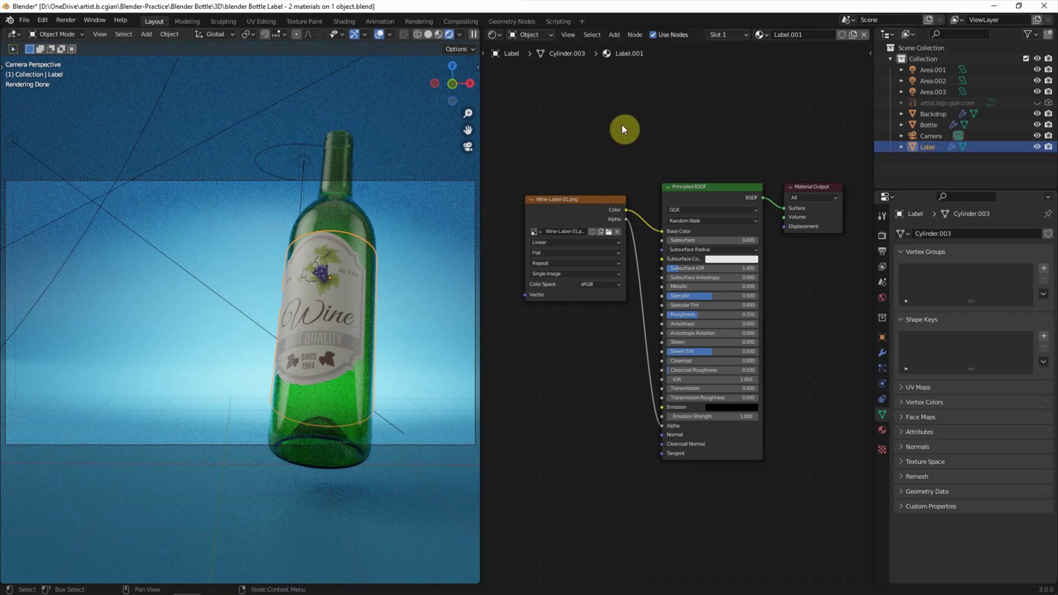
{"action": "left_click", "coordinate": [494, 35]}
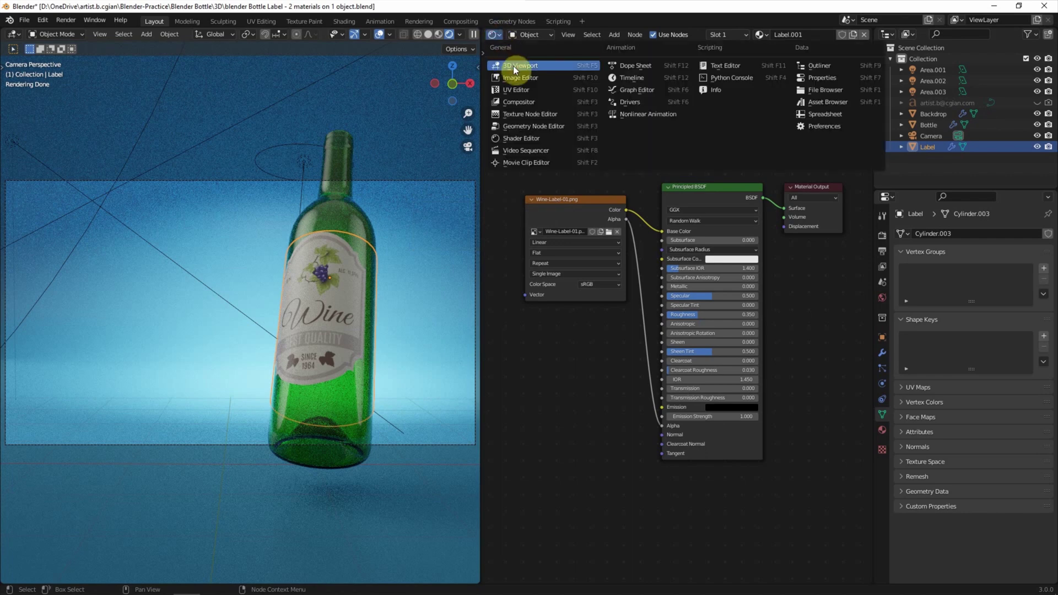
Briefly turn the shader editor into a 3D viewport, then back to the Shader Editor
{"action": "left_click", "coordinate": [513, 65]}
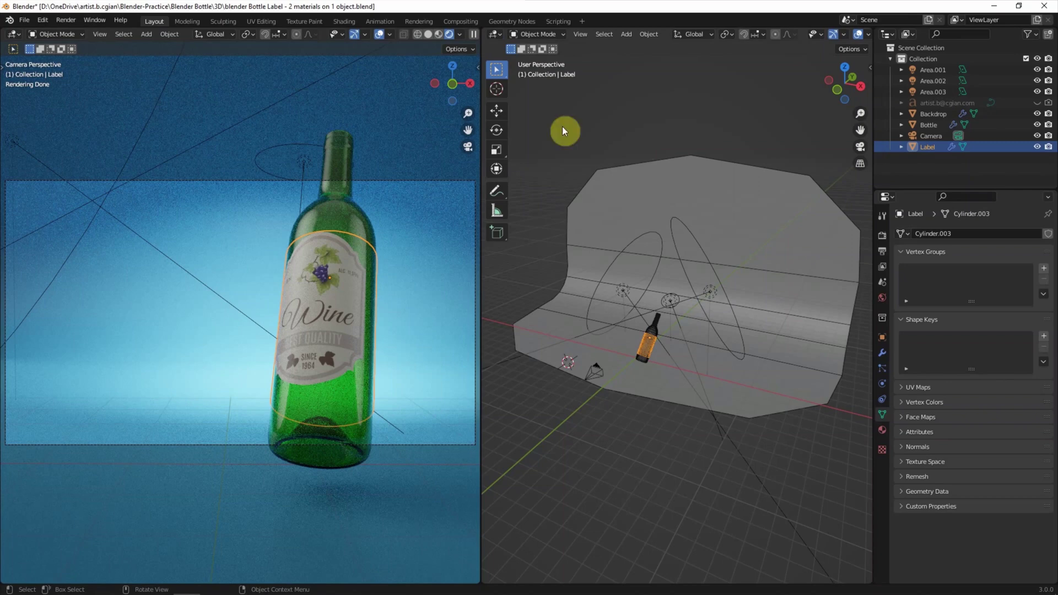
{"action": "left_click", "coordinate": [495, 35]}
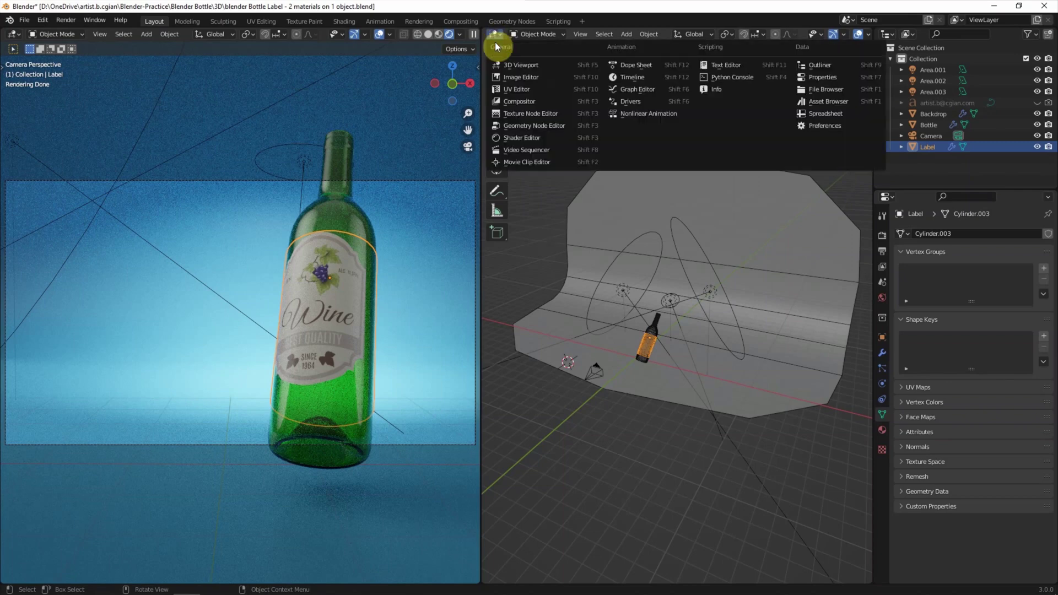
{"action": "left_click", "coordinate": [513, 135]}
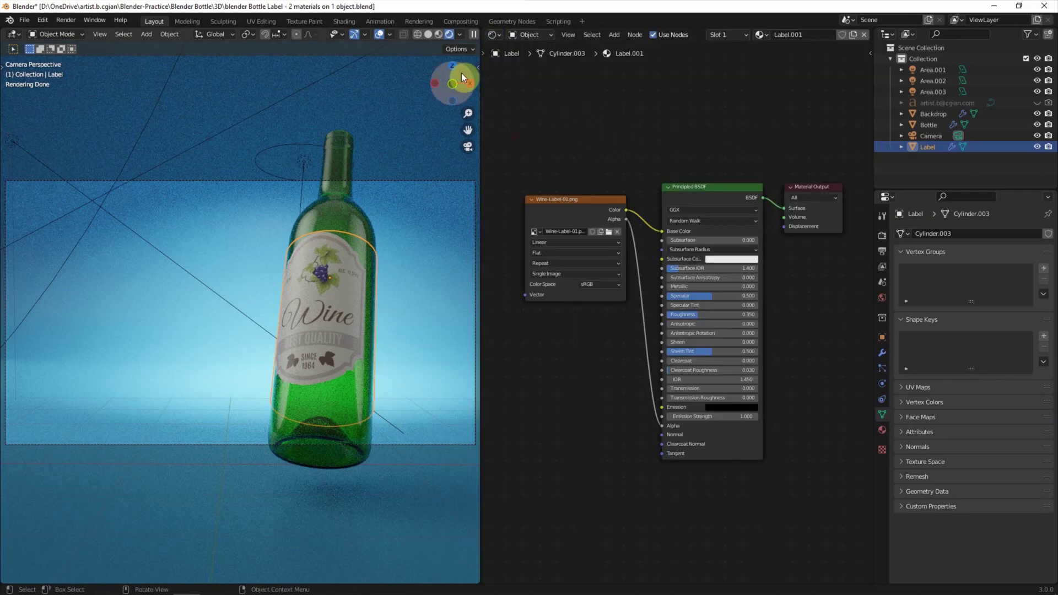
Switch to Material Preview shading, hide the Bottle, and zoom onto the label
{"action": "left_click", "coordinate": [438, 34]}
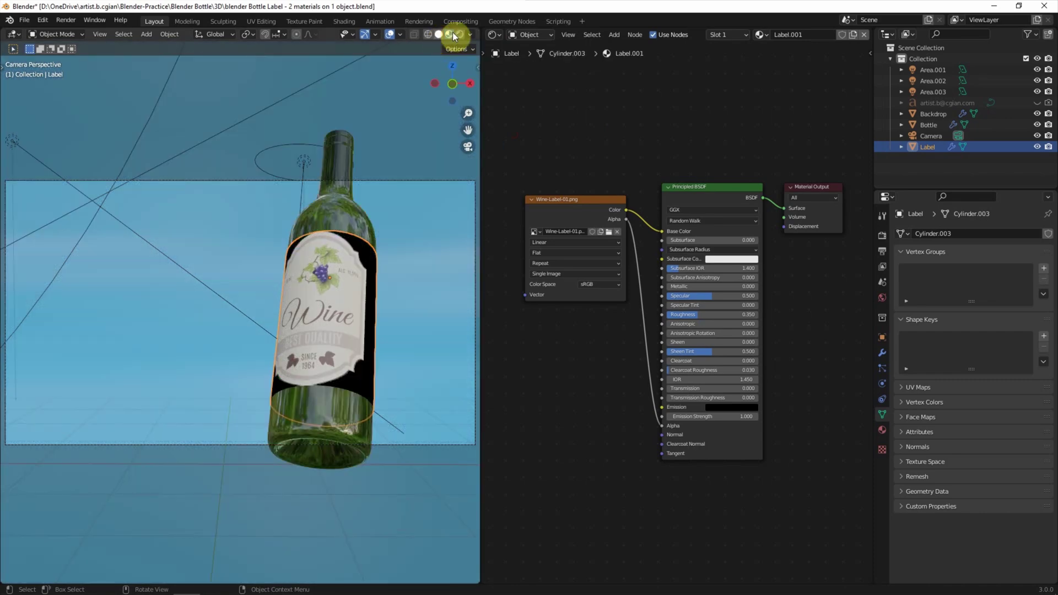
{"action": "left_click", "coordinate": [1037, 125]}
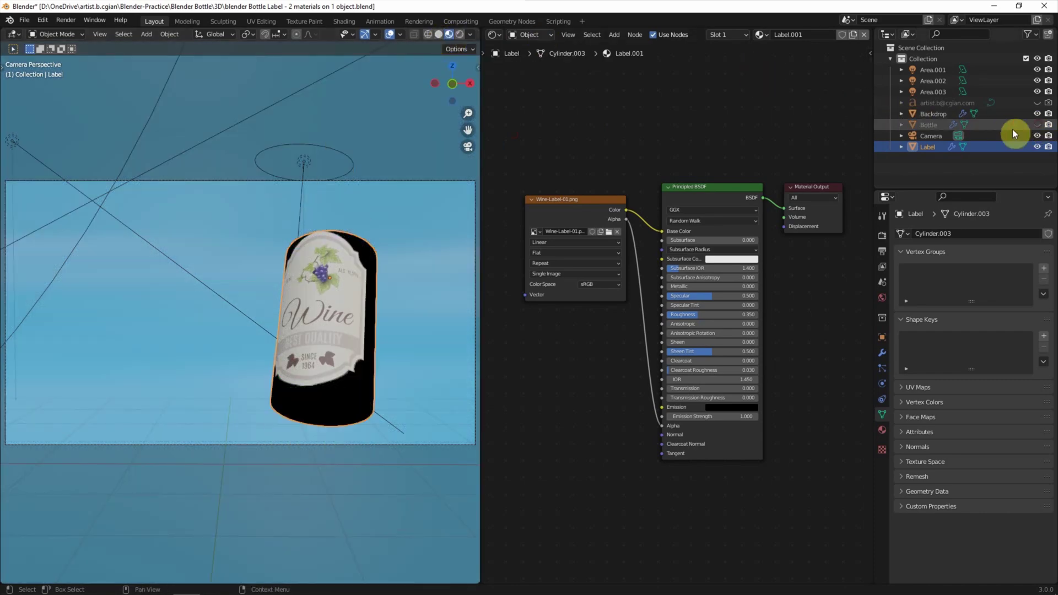
{"action": "scroll", "coordinate": [377, 290], "scroll_direction": "up", "scroll_amount": 2}
{"action": "scroll", "coordinate": [377, 289], "scroll_direction": "up", "scroll_amount": 2}
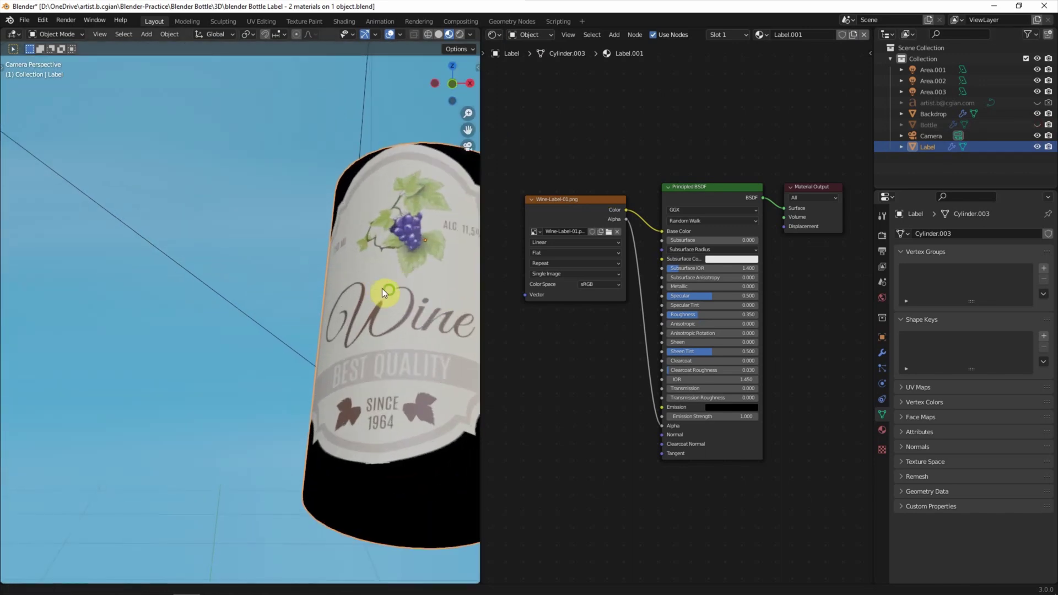
{"action": "scroll", "coordinate": [283, 272], "scroll_direction": "up", "scroll_amount": 3}
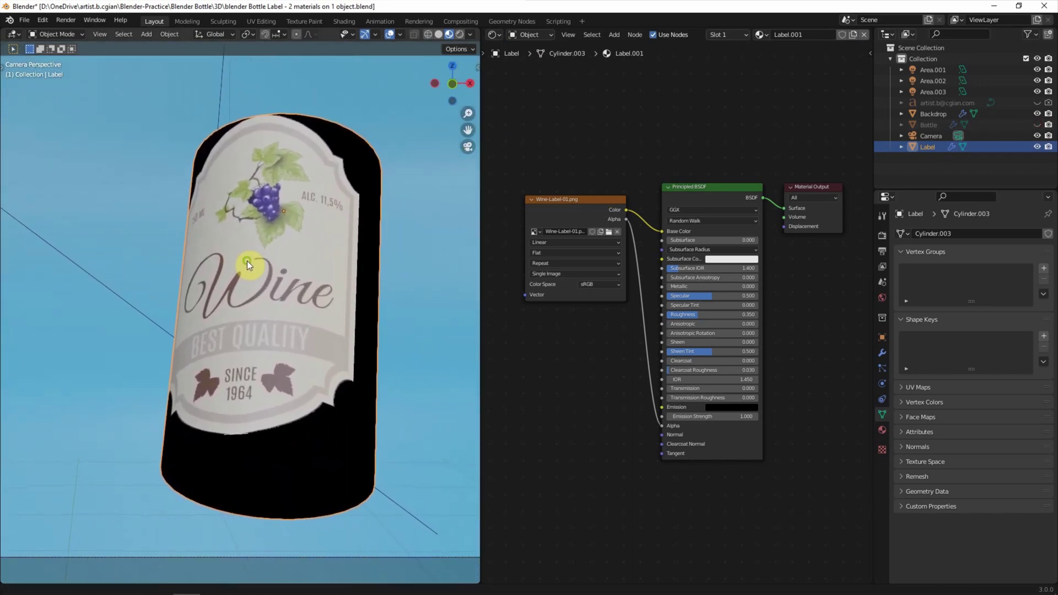
{"action": "scroll", "coordinate": [253, 262], "scroll_direction": "up", "scroll_amount": 3}
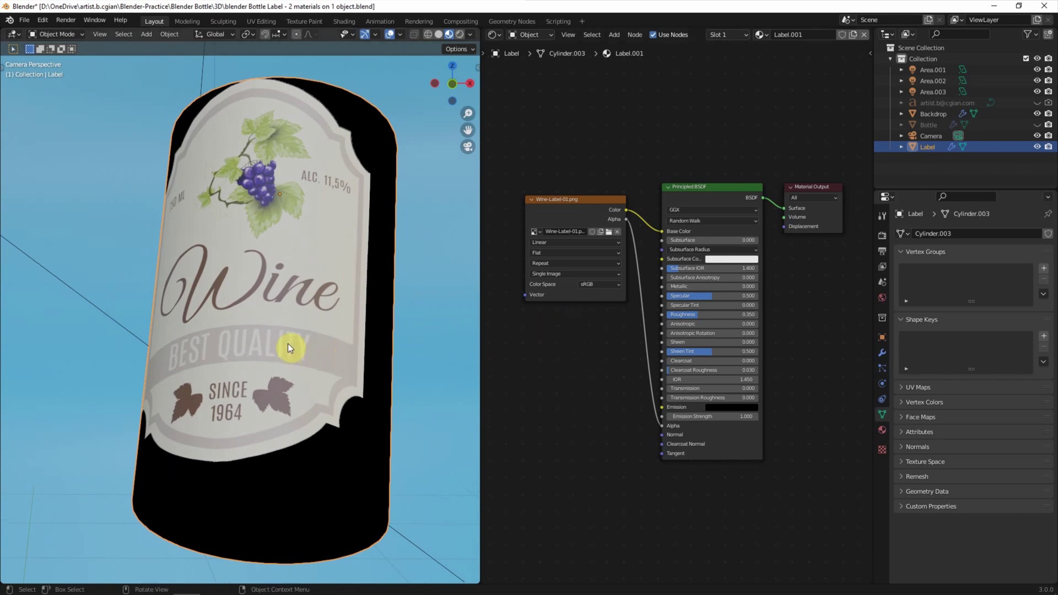
{"action": "middle_click_drag", "start_coordinate": [570, 372], "coordinate": [658, 380]}
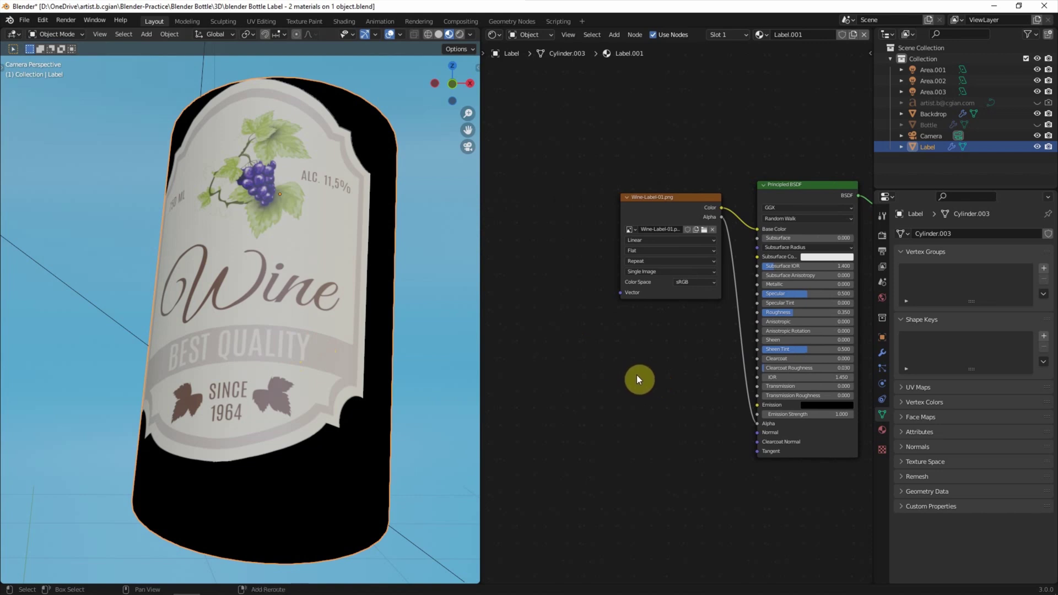
Add a Noise Texture node to the label's shader graph
{"action": "key", "text": "shift+a"}
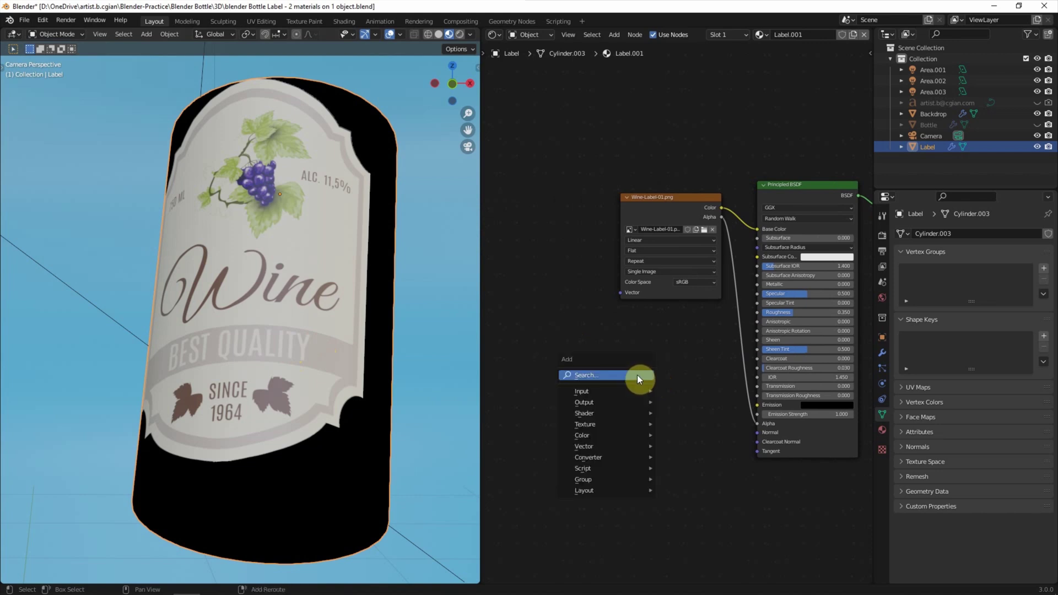
{"action": "left_click", "coordinate": [636, 375]}
{"action": "type", "text": "noise"}
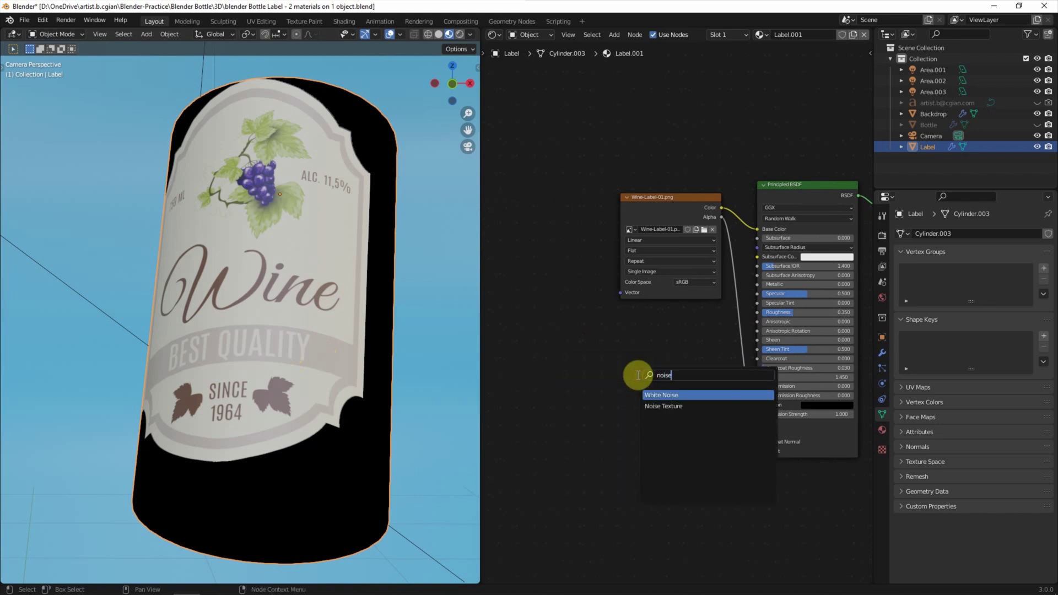
{"action": "key", "text": "Down"}
{"action": "key", "text": "Return"}
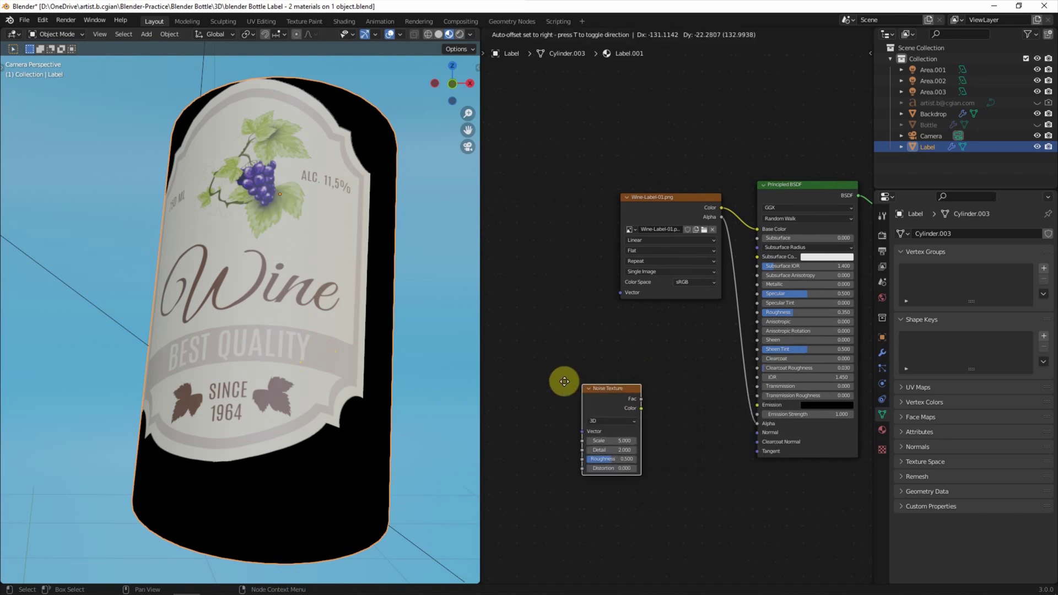
{"action": "left_click", "coordinate": [562, 379]}
Add a Bump node, wiring Noise Fac to Bump Height and Bump Normal to the BSDF Normal
{"action": "key", "text": "shift+a"}
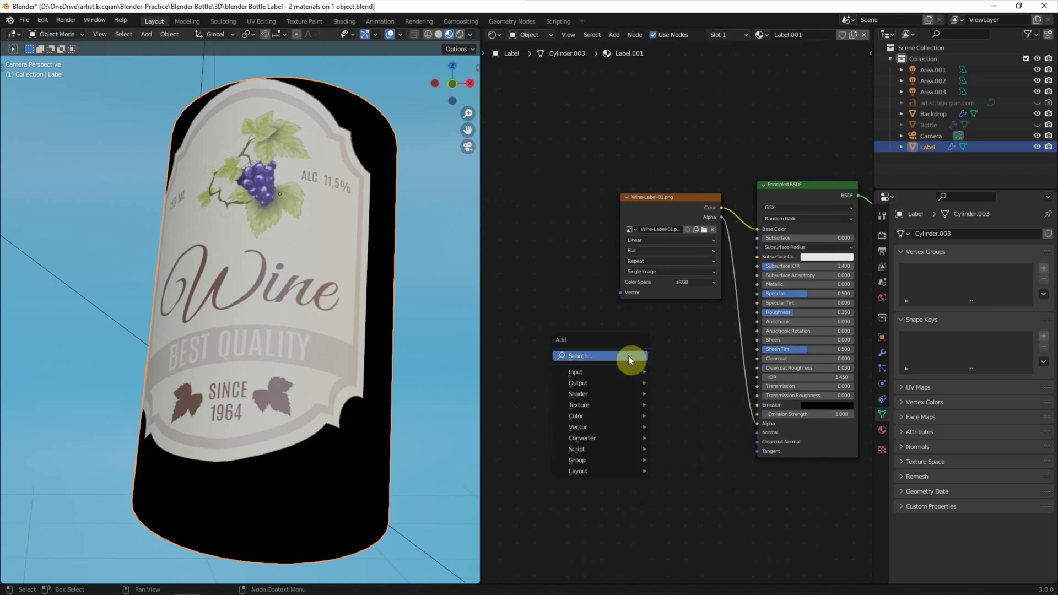
{"action": "left_click", "coordinate": [629, 355]}
{"action": "type", "text": "bump"}
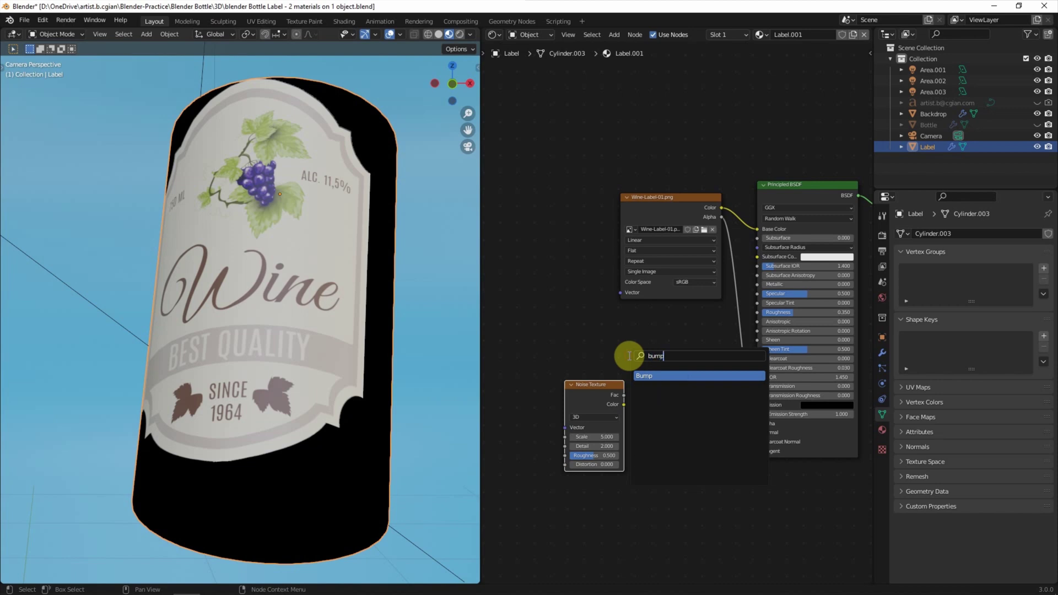
{"action": "key", "text": "Return"}
{"action": "left_click", "coordinate": [663, 384]}
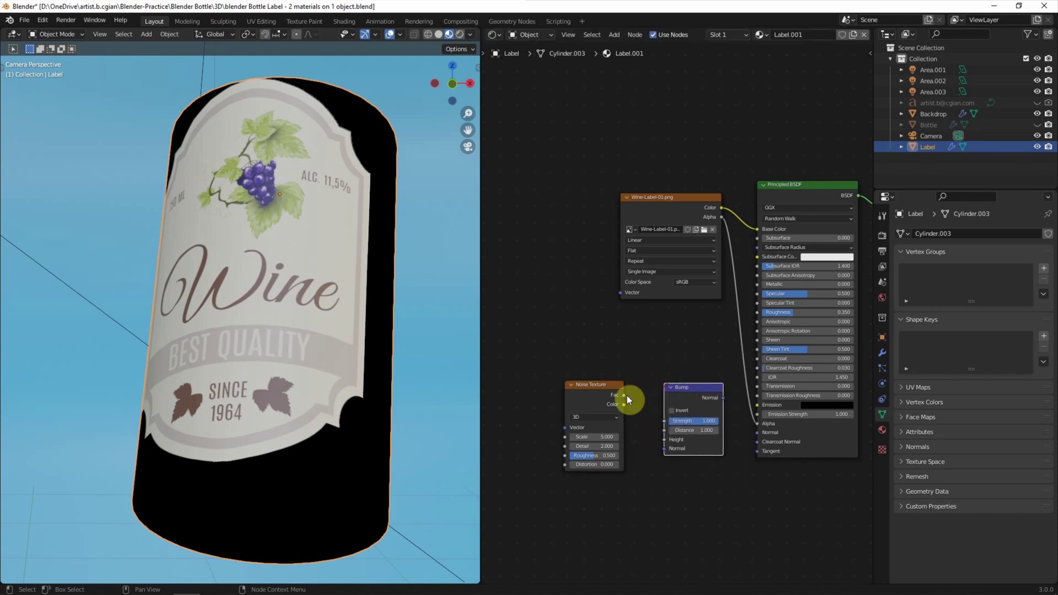
{"action": "left_click_drag", "start_coordinate": [623, 395], "coordinate": [640, 401]}
{"action": "left_click_drag", "start_coordinate": [647, 444], "coordinate": [663, 439]}
{"action": "left_click_drag", "start_coordinate": [720, 399], "coordinate": [755, 432]}
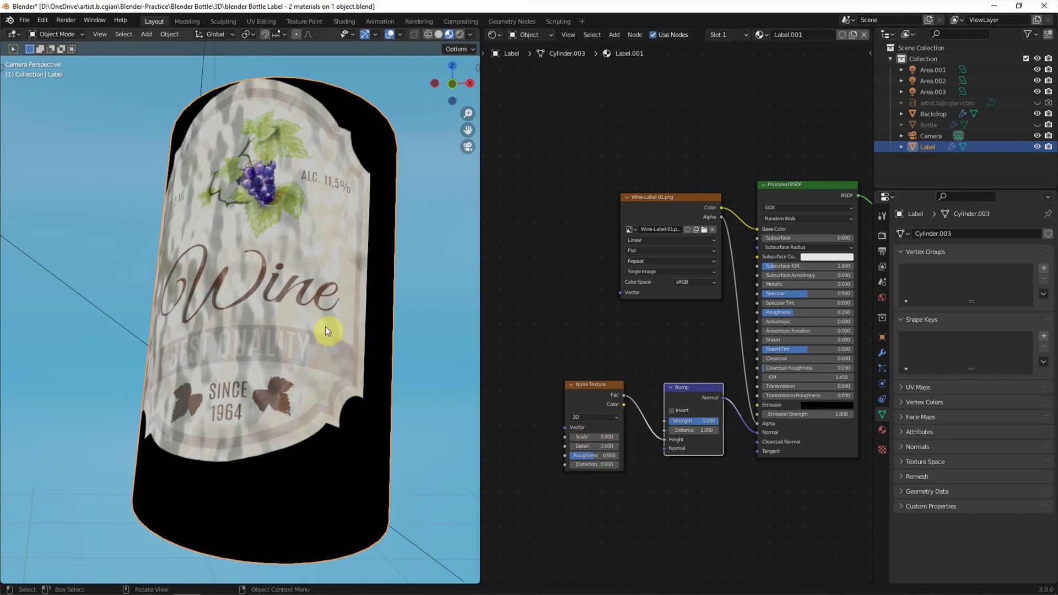
Set the Noise Texture Scale to 200
{"action": "left_click", "coordinate": [593, 437]}
{"action": "type", "text": "13.3"}
{"action": "key", "text": "Return"}
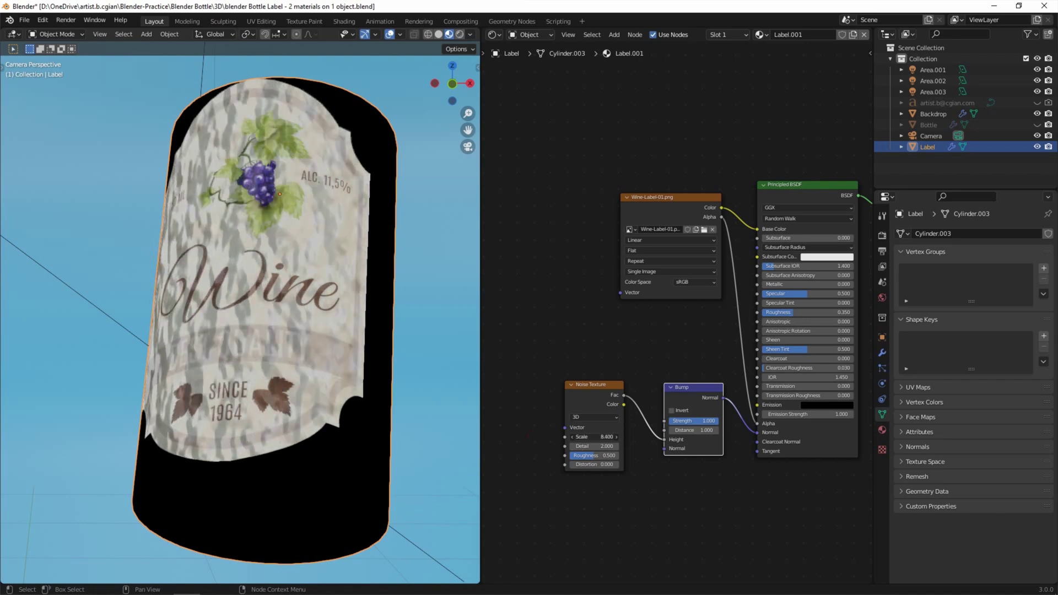
{"action": "left_click_drag", "start_coordinate": [593, 436], "coordinate": [613, 437]}
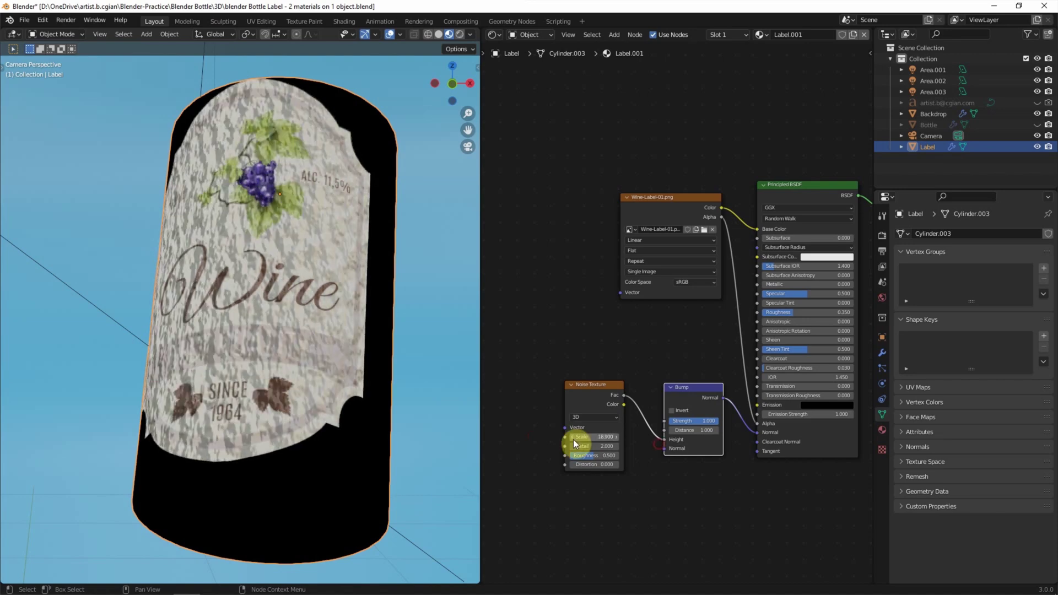
{"action": "left_click", "coordinate": [578, 437]}
{"action": "type", "text": "200"}
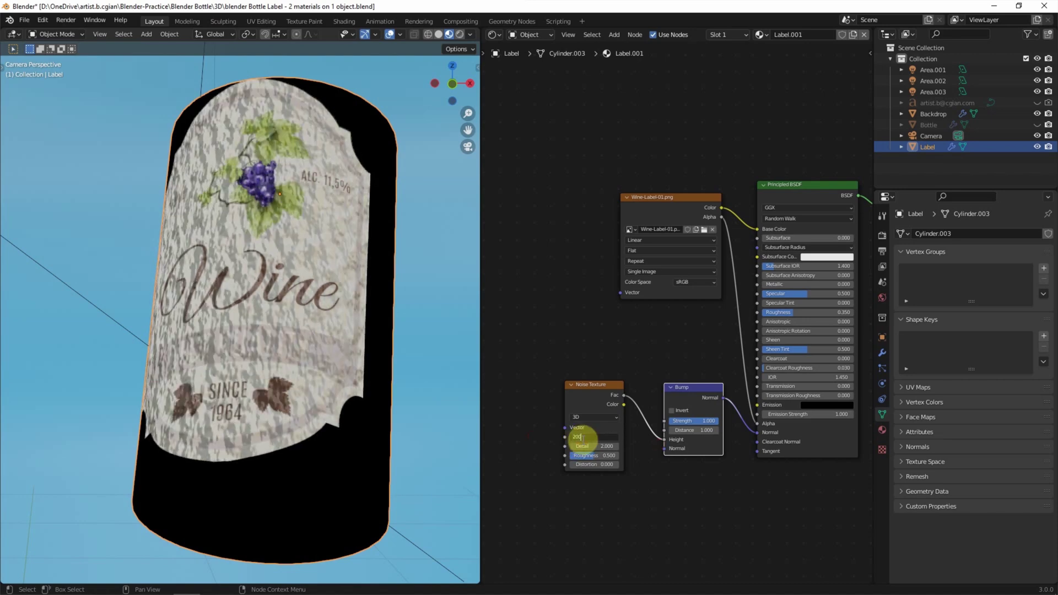
{"action": "key", "text": "Return"}
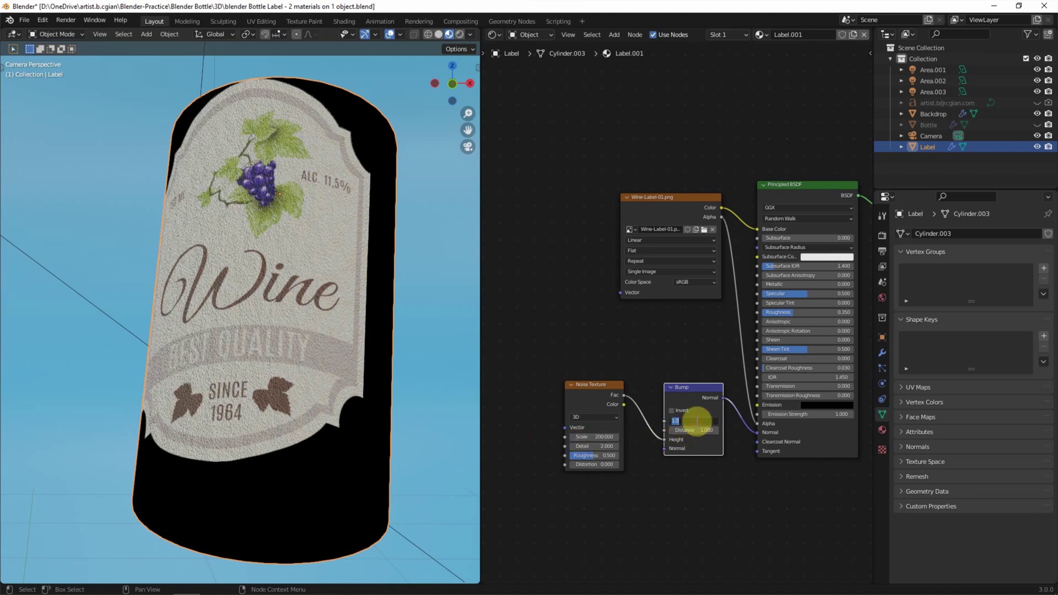
Set the Bump Strength to 0.2, leaving Distance at 1.0
{"action": "type", "text": "0.2"}
{"action": "key", "text": "Return"}
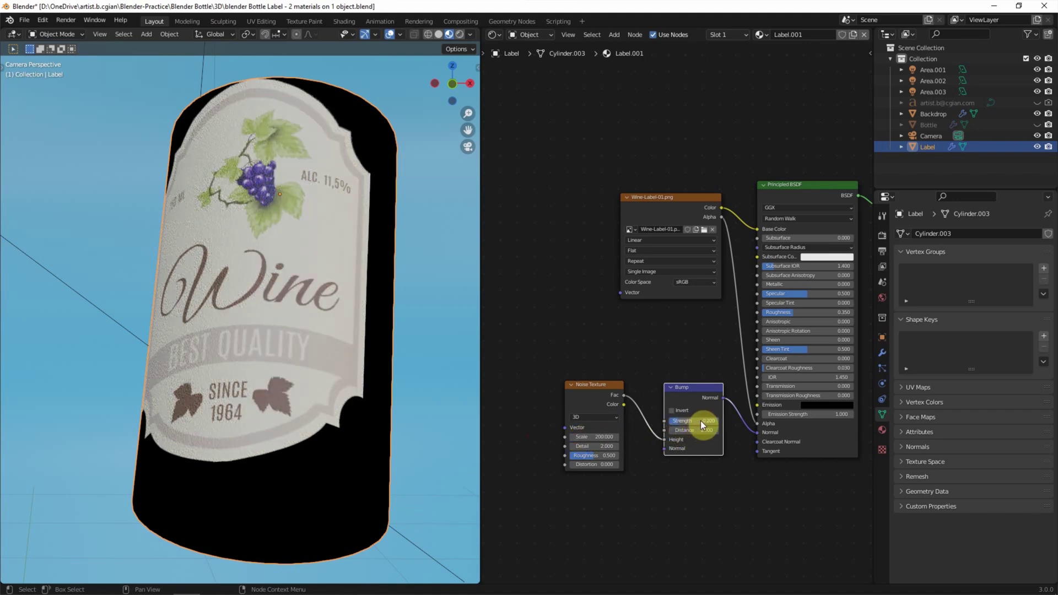
{"action": "left_click", "coordinate": [704, 430]}
{"action": "key", "text": "Escape"}
Switch to the Photoshop label document and show the Mask for Metallic Foil group
{"action": "left_click", "coordinate": [168, 587]}
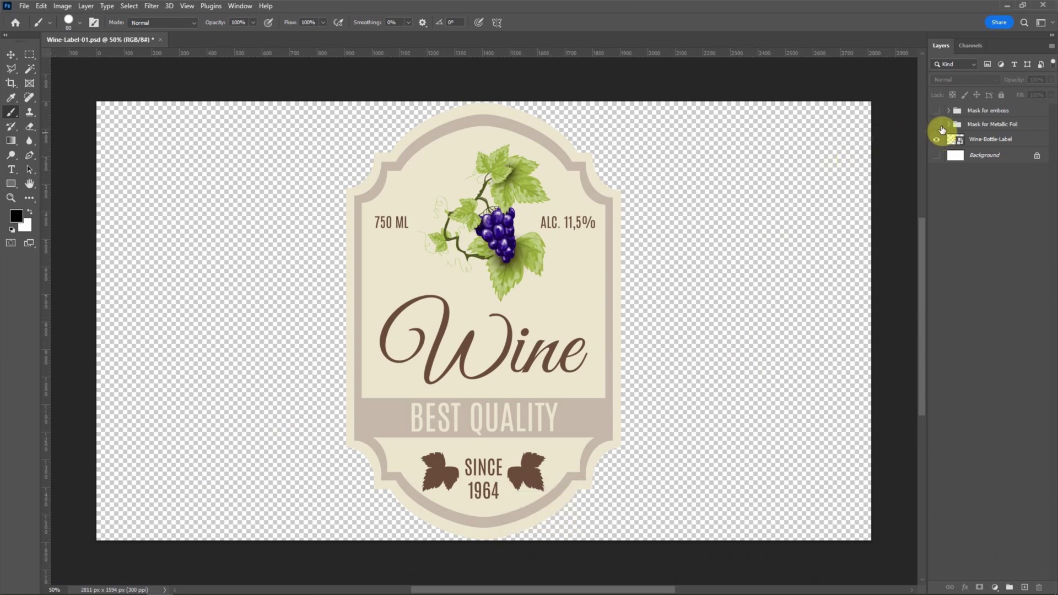
{"action": "left_click", "coordinate": [937, 125]}
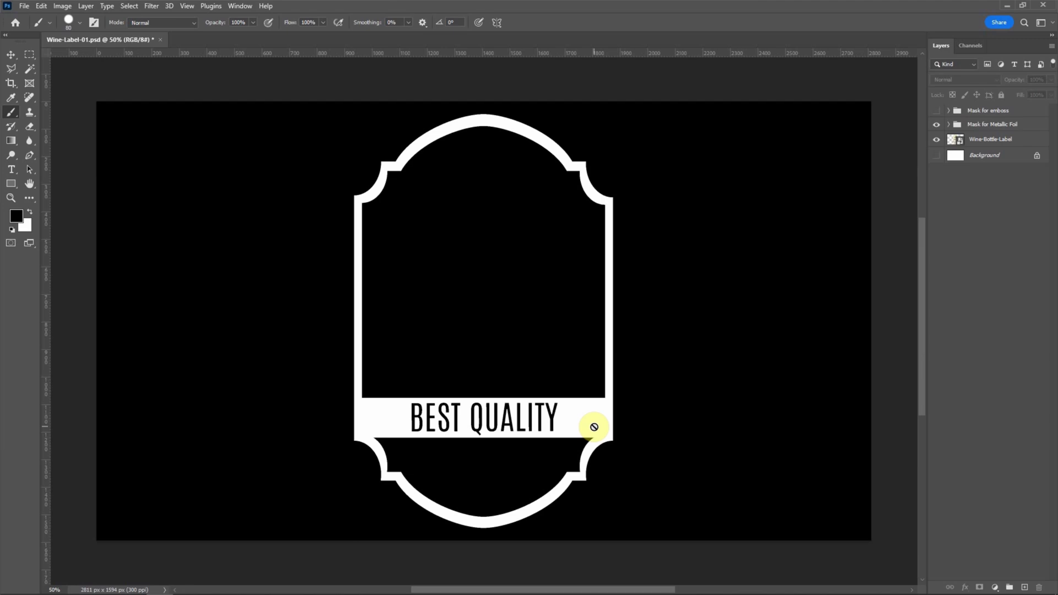
{"action": "left_click", "coordinate": [24, 7]}
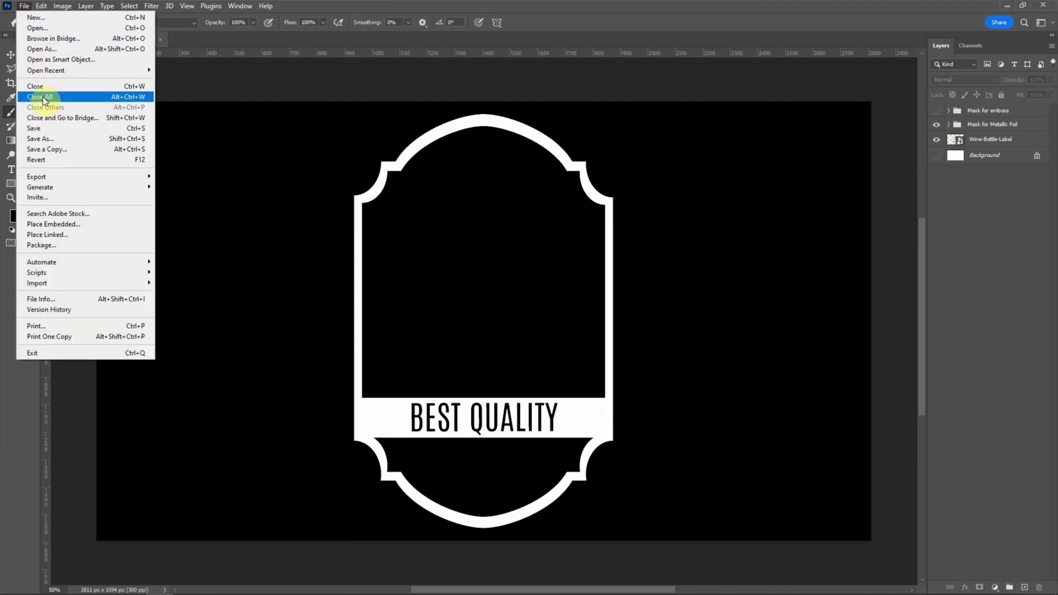
Save a PNG copy named 'Wine-Label-01 mask for metallic foil' with default PNG options
{"action": "left_click", "coordinate": [54, 148]}
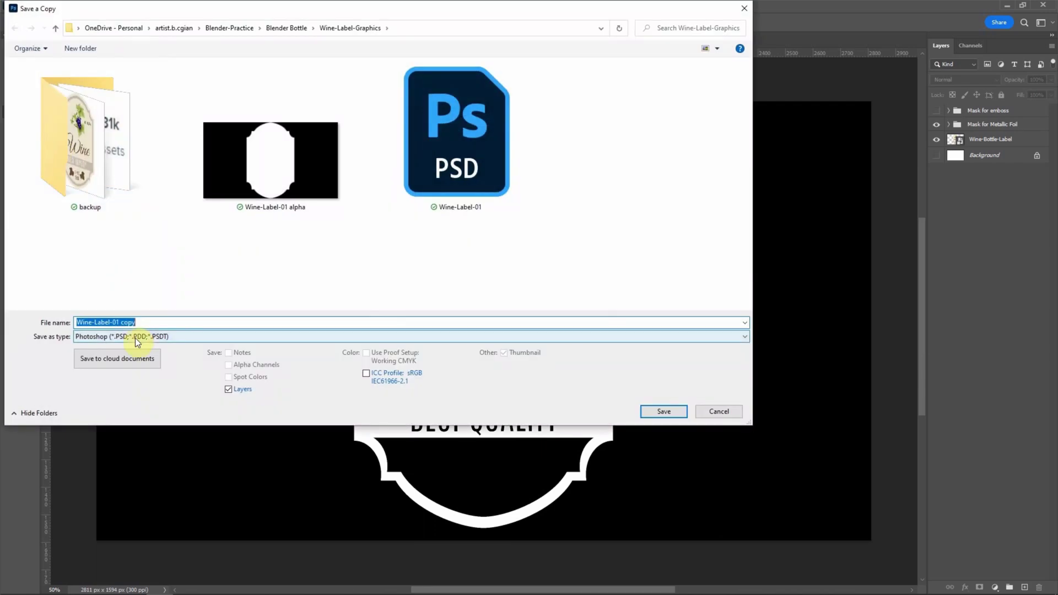
{"action": "left_click", "coordinate": [137, 337]}
{"action": "left_click", "coordinate": [134, 485]}
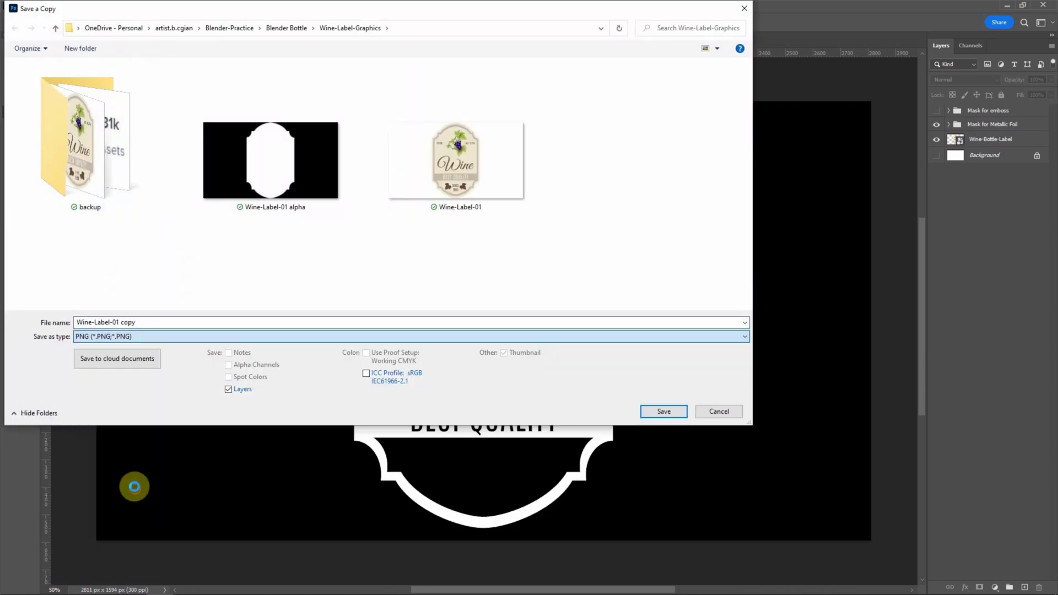
{"action": "double_click", "coordinate": [181, 325]}
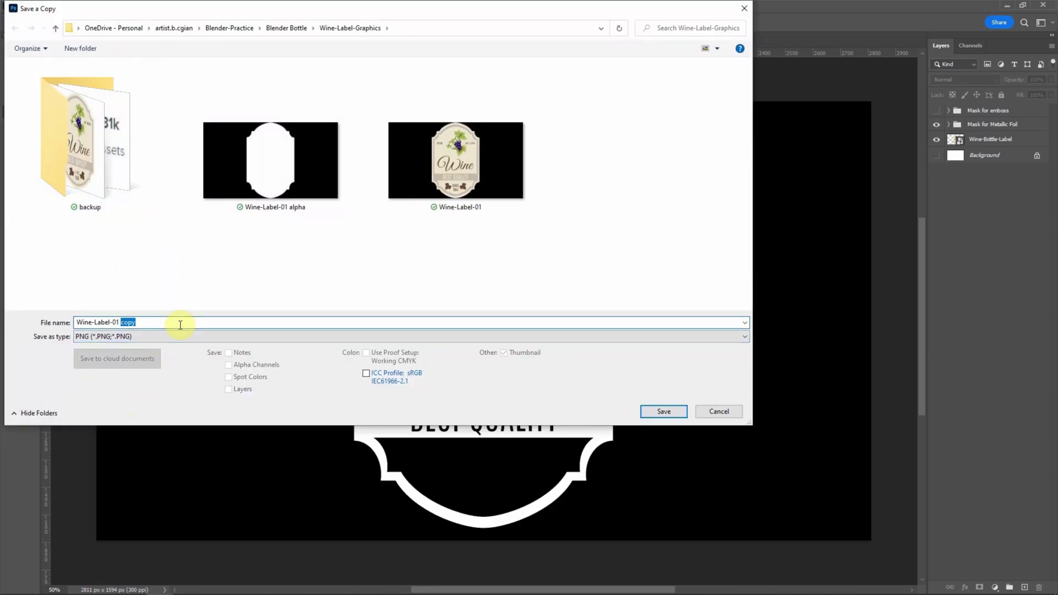
{"action": "key", "text": "BackSpace"}
{"action": "type", "text": "mask for metallic foil"}
{"action": "key", "text": "Return"}
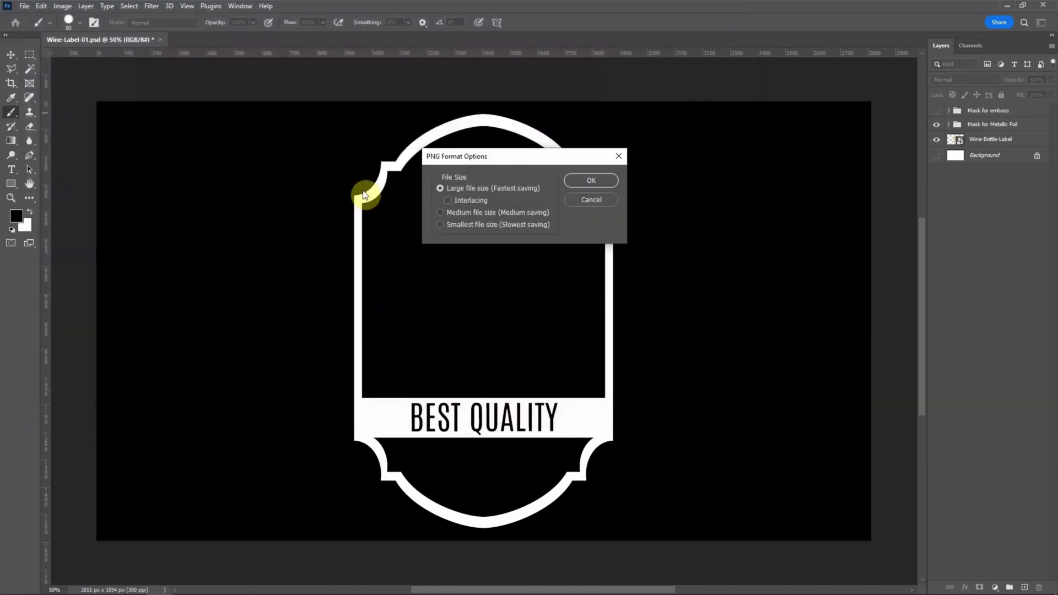
{"action": "left_click", "coordinate": [569, 179]}
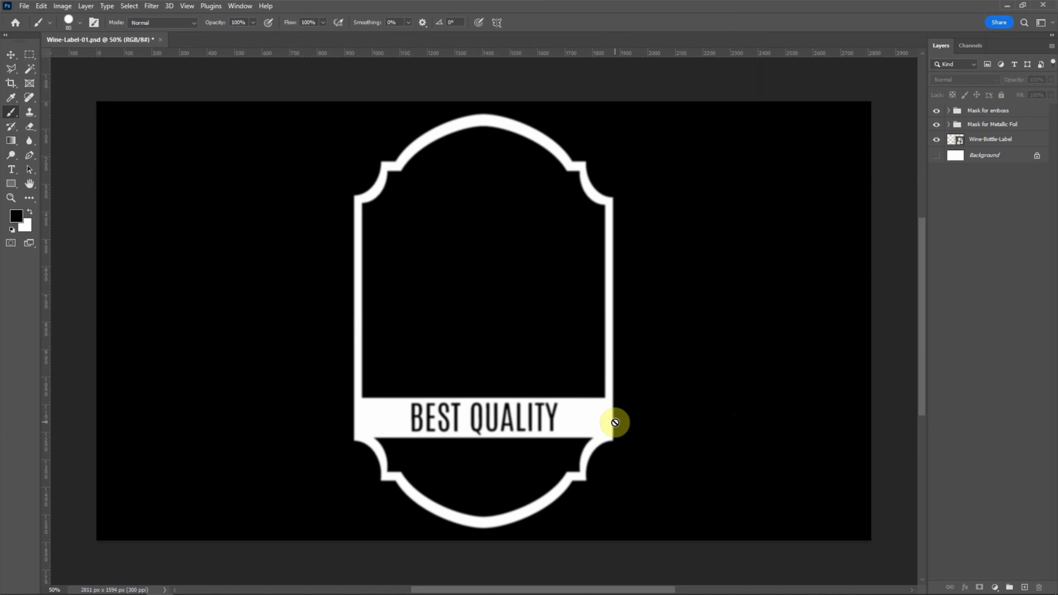
Save the emboss mask as a PNG copy named 'mask for emobss', then return to Blender
{"action": "left_click", "coordinate": [24, 6]}
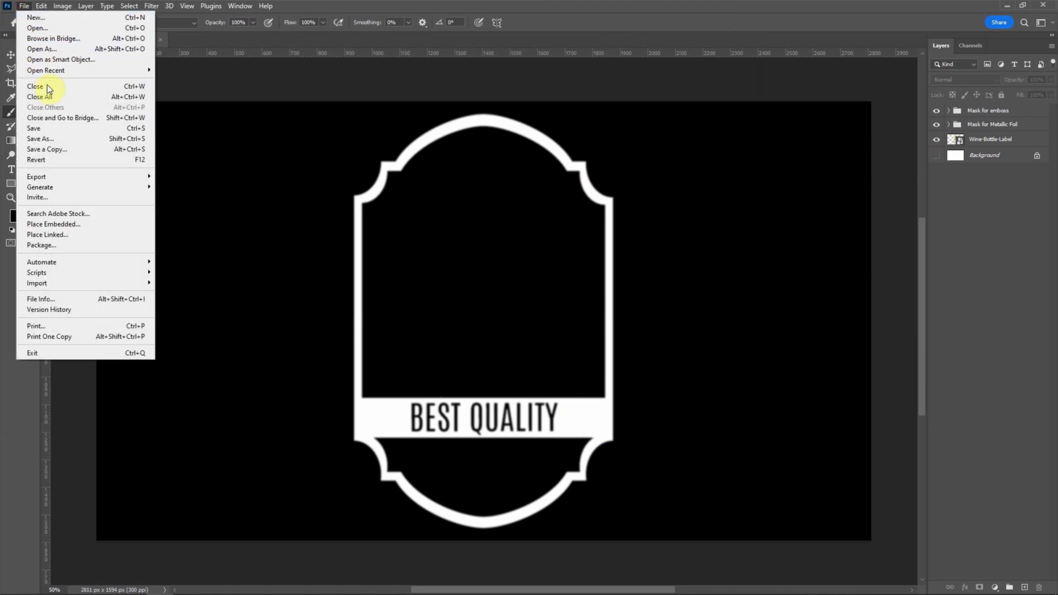
{"action": "left_click", "coordinate": [57, 149]}
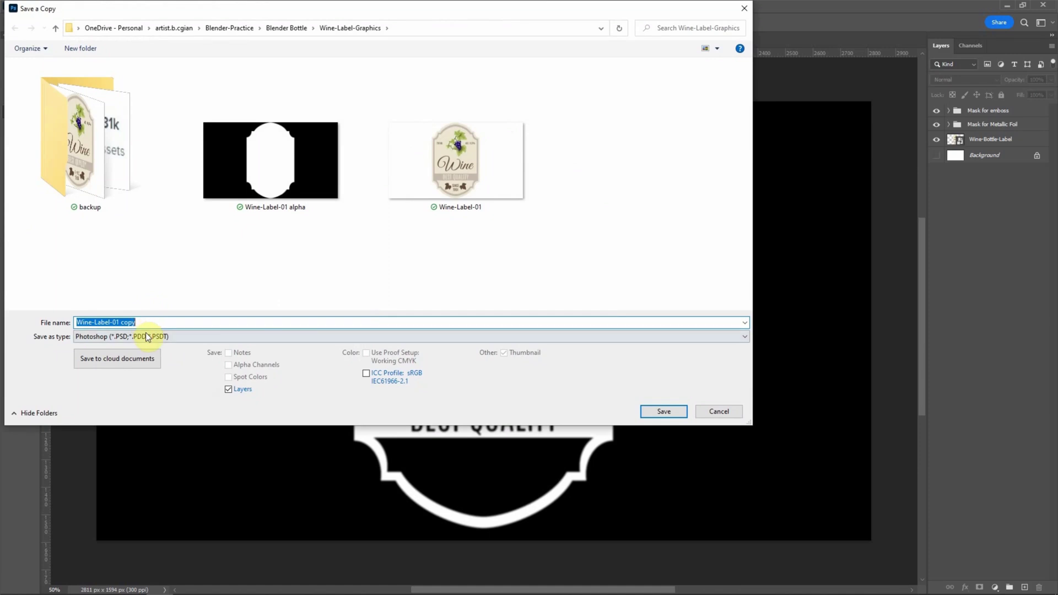
{"action": "left_click", "coordinate": [149, 336]}
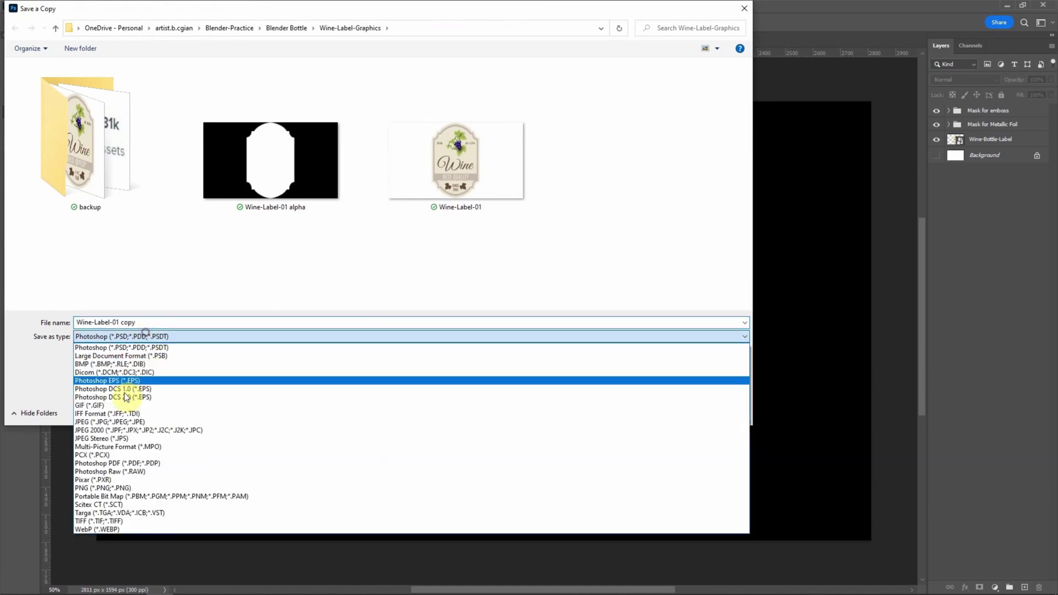
{"action": "left_click", "coordinate": [112, 488]}
{"action": "double_click", "coordinate": [168, 324]}
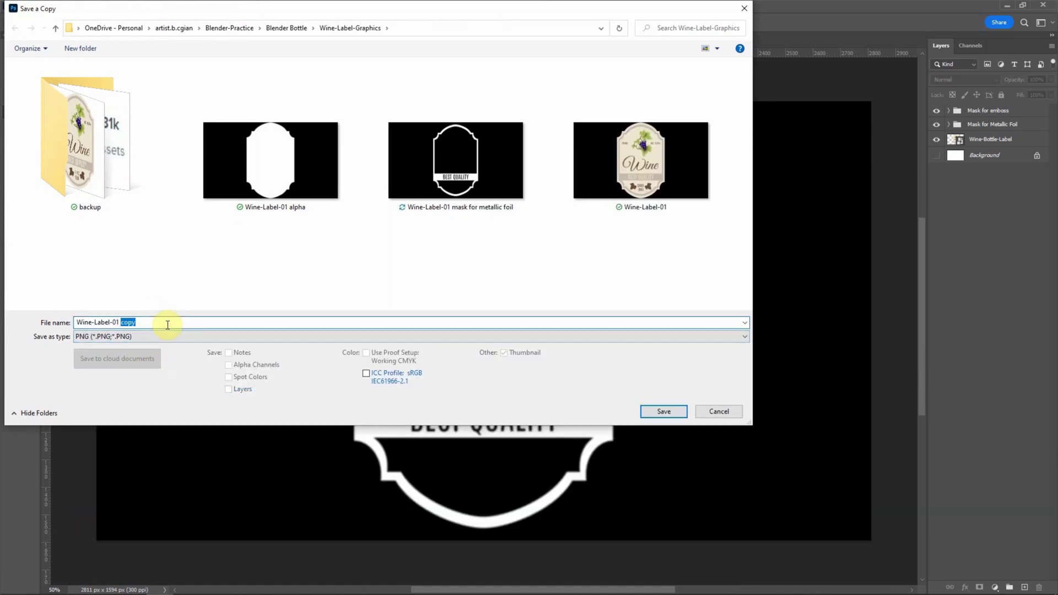
{"action": "type", "text": "mask for "}
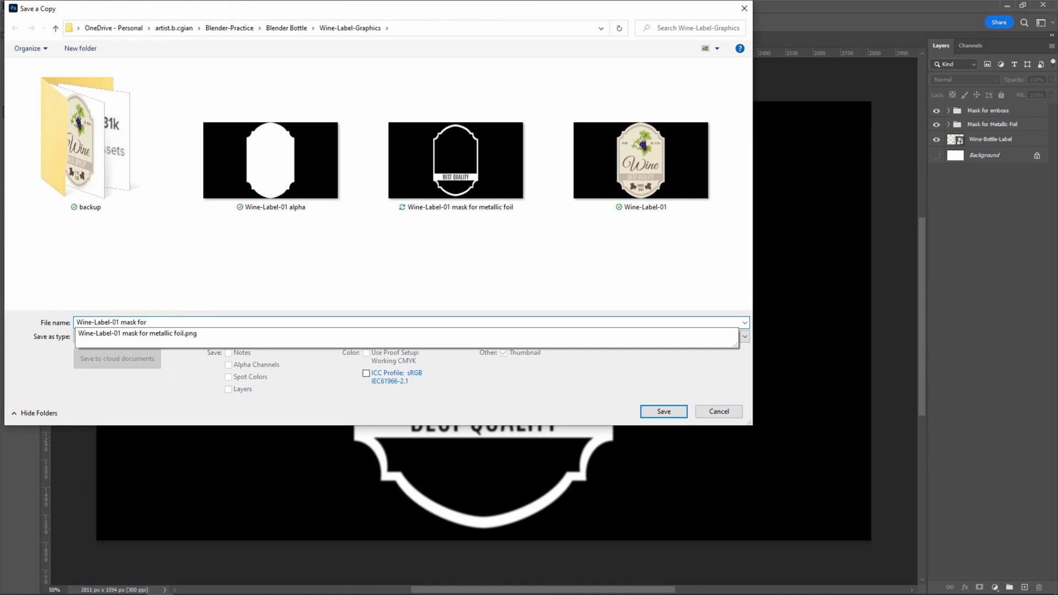
{"action": "type", "text": "emobss"}
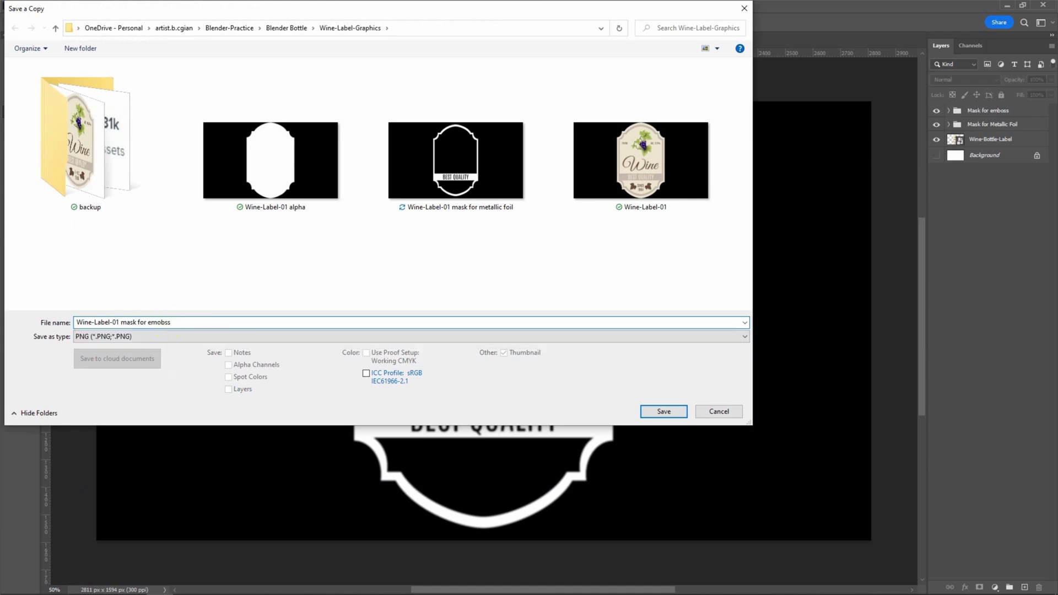
{"action": "key", "text": "Return"}
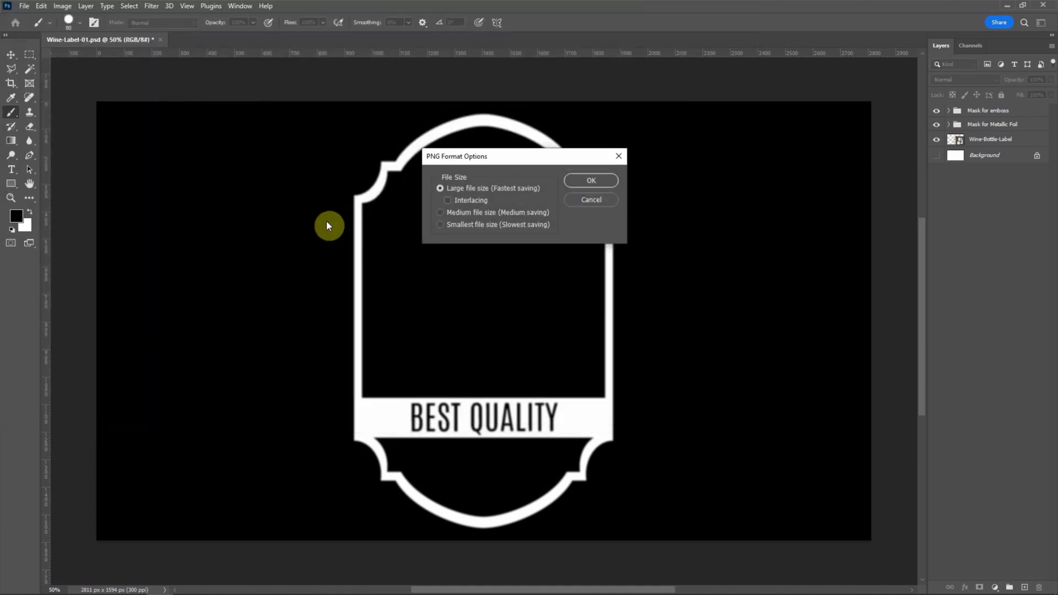
{"action": "left_click", "coordinate": [587, 179]}
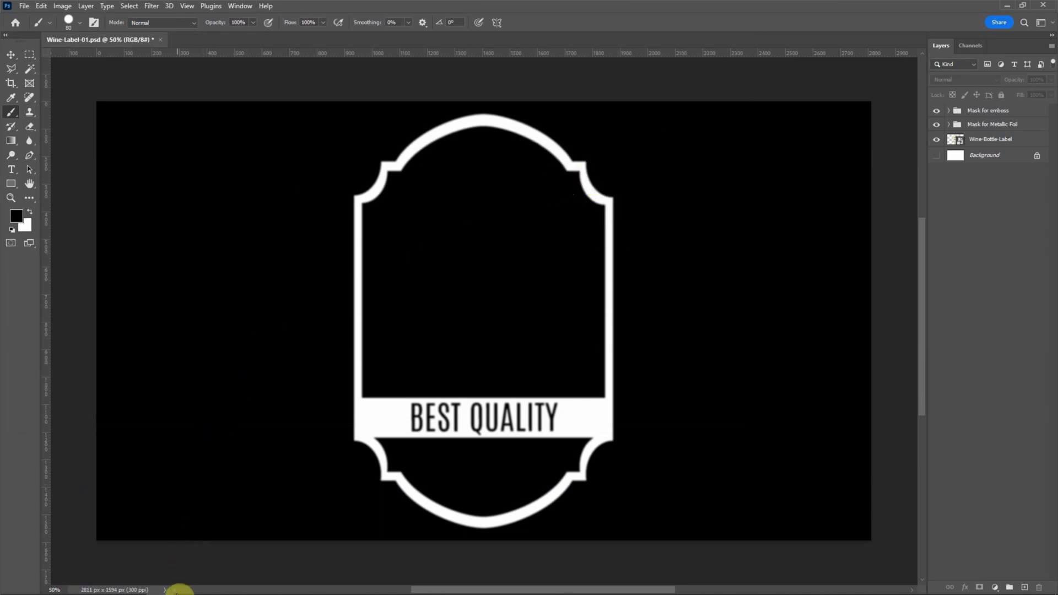
{"action": "left_click", "coordinate": [184, 585]}
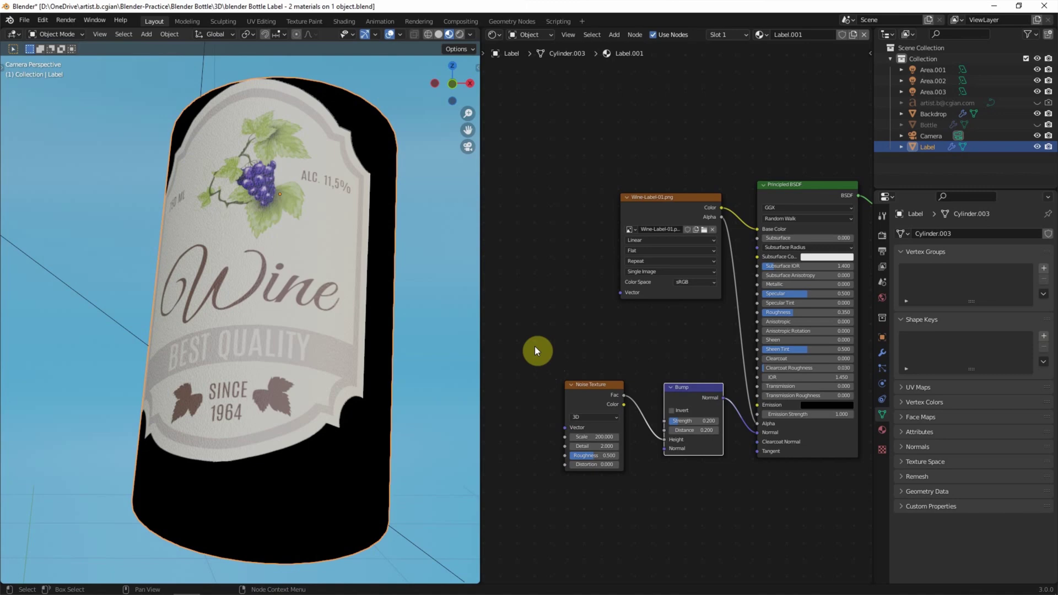
Duplicate the Image Texture and Principled BSDF nodes below the originals
{"action": "scroll", "coordinate": [536, 345], "scroll_direction": "down", "scroll_amount": 2}
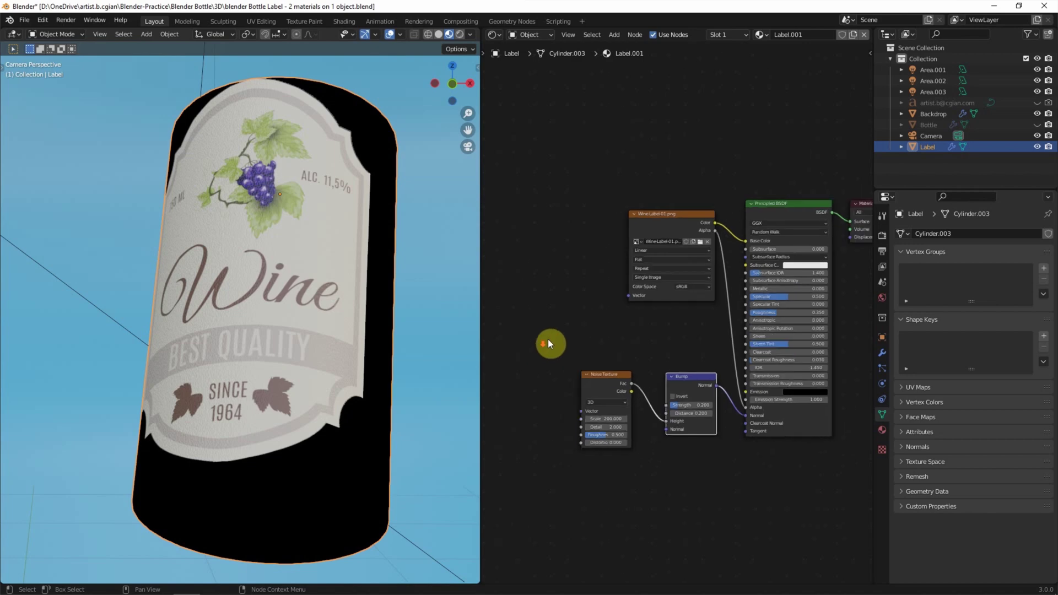
{"action": "left_click_drag", "start_coordinate": [769, 149], "coordinate": [650, 203]}
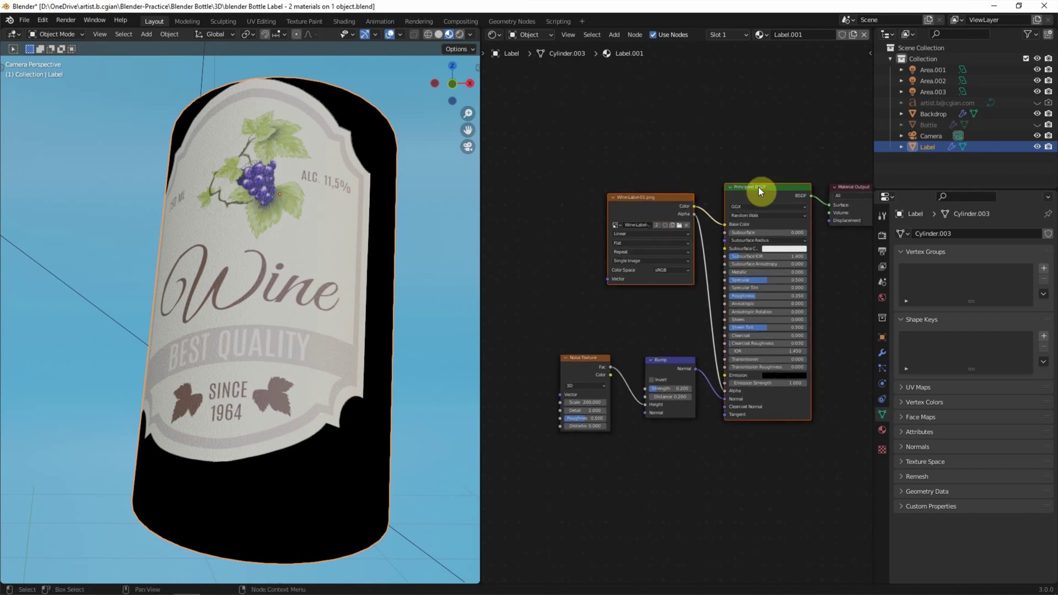
{"action": "key", "text": "shift+d"}
{"action": "left_click", "coordinate": [754, 468]}
Set the copy's Metallic to 1.000 and move Material Output aside
{"action": "scroll", "coordinate": [680, 248], "scroll_direction": "up", "scroll_amount": 4}
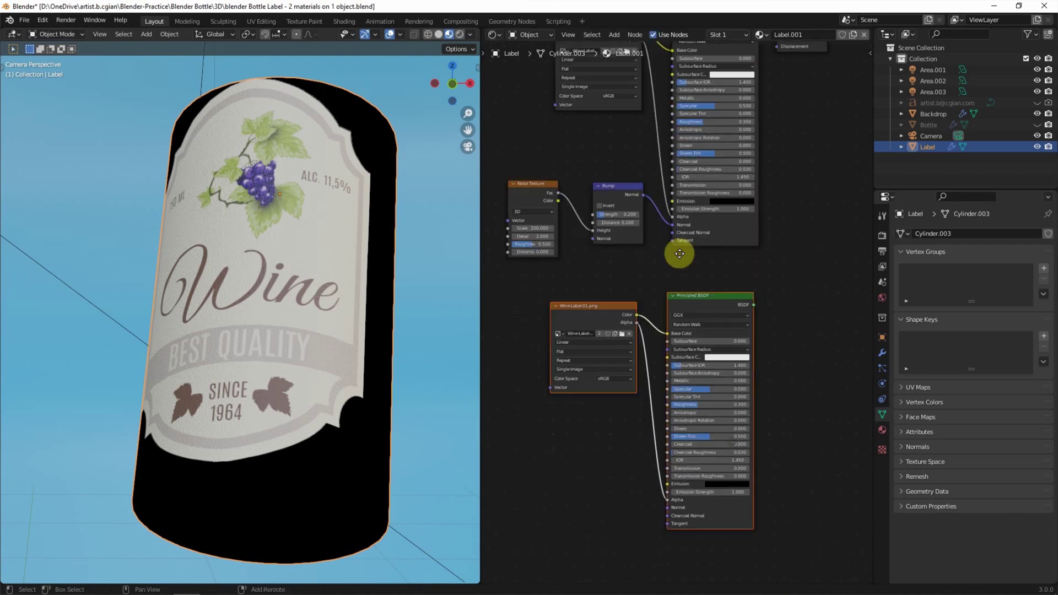
{"action": "left_click", "coordinate": [603, 451]}
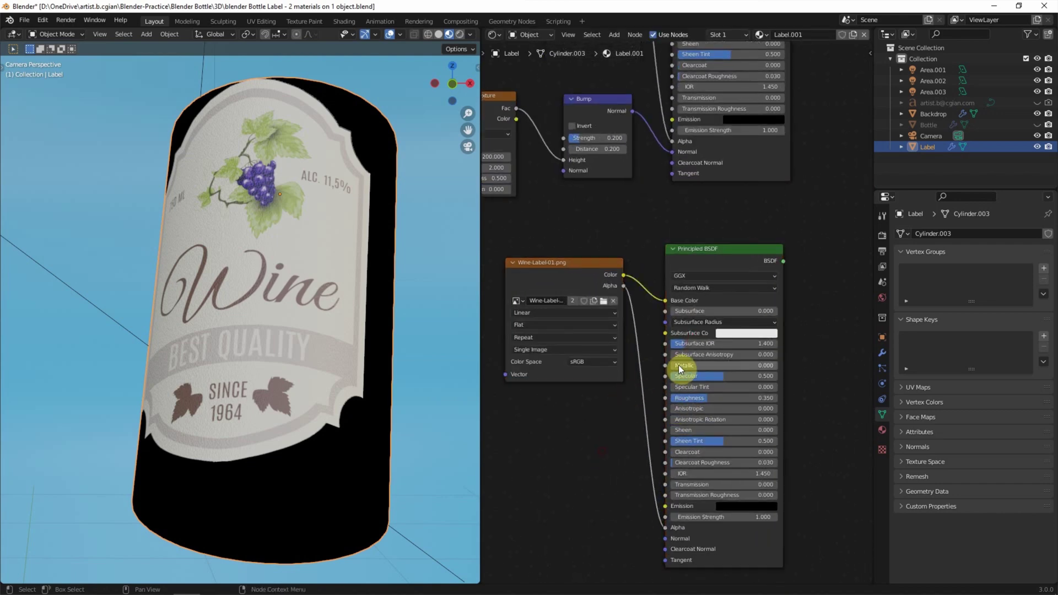
{"action": "left_click_drag", "start_coordinate": [679, 364], "coordinate": [778, 366]}
{"action": "scroll", "coordinate": [802, 356], "scroll_direction": "down", "scroll_amount": 5}
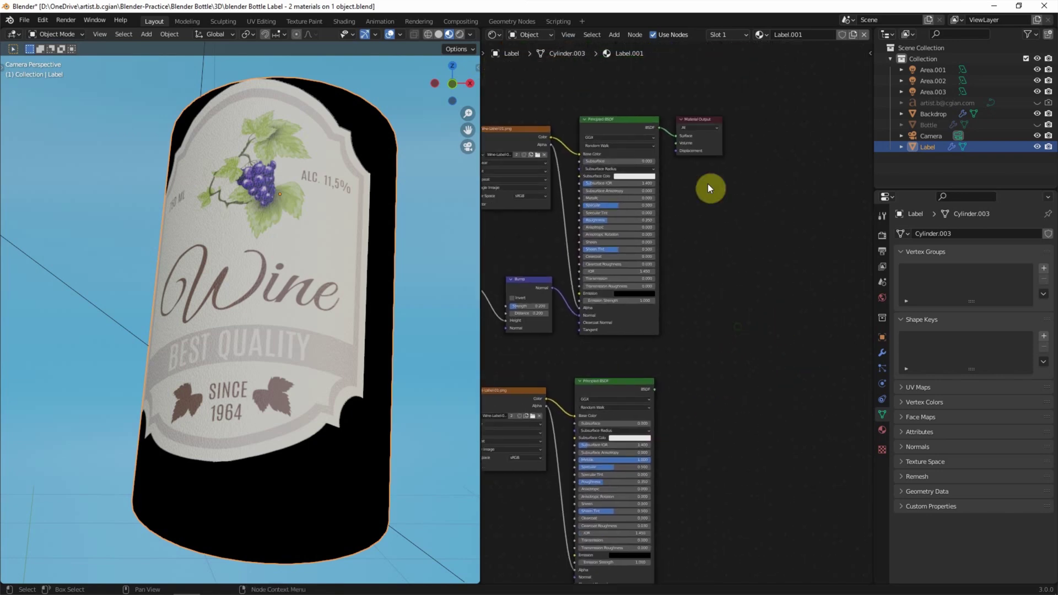
{"action": "left_click_drag", "start_coordinate": [707, 130], "coordinate": [788, 205]}
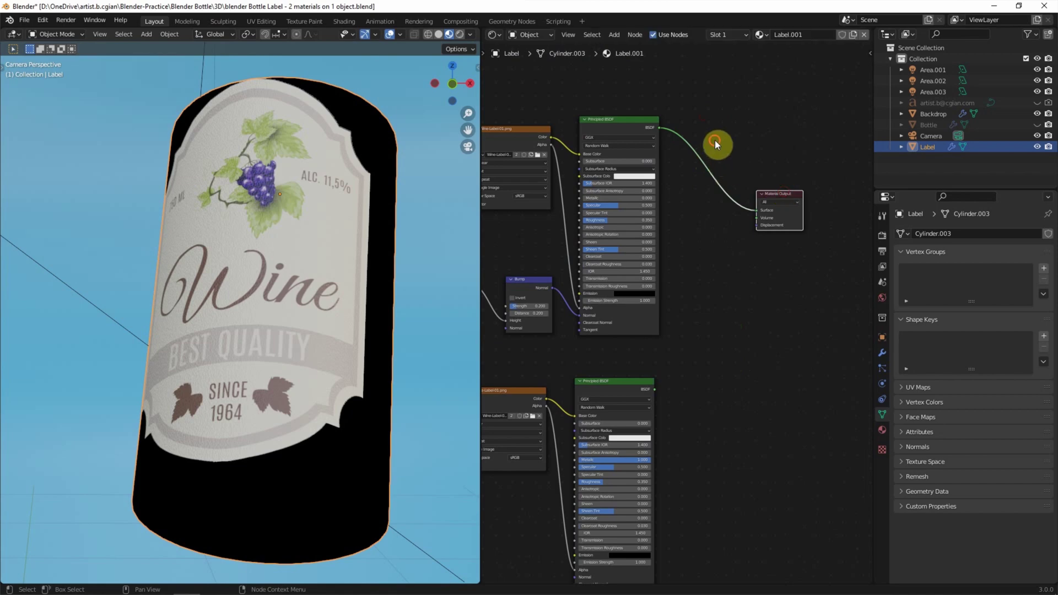
Insert a Mix Shader on the BSDF–Output link, feeding the metallic BSDF into its second Shader input
{"action": "key", "text": "shift+a"}
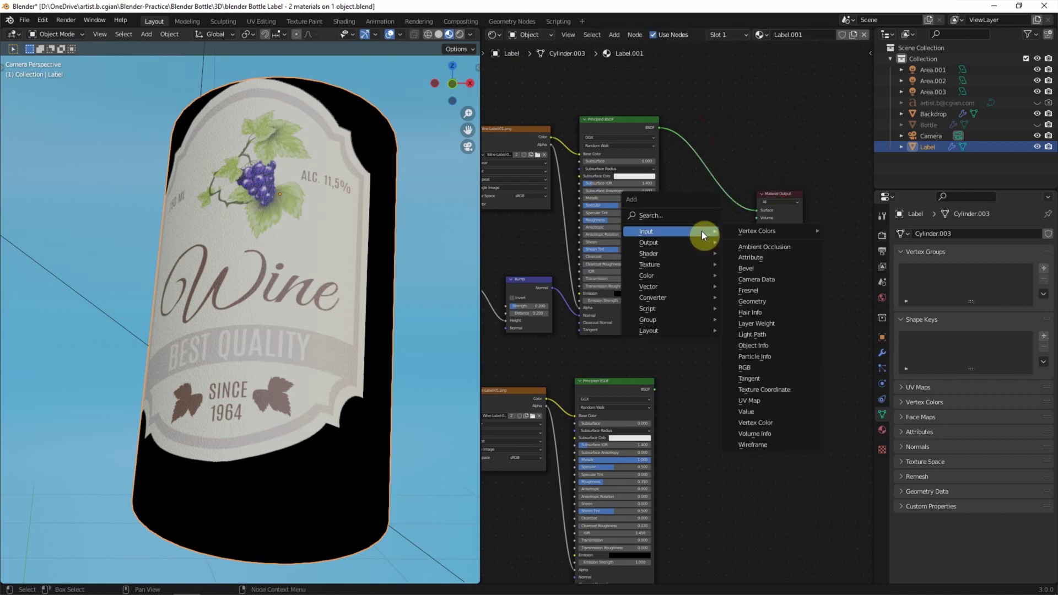
{"action": "left_click", "coordinate": [692, 217]}
{"action": "type", "text": "mix"}
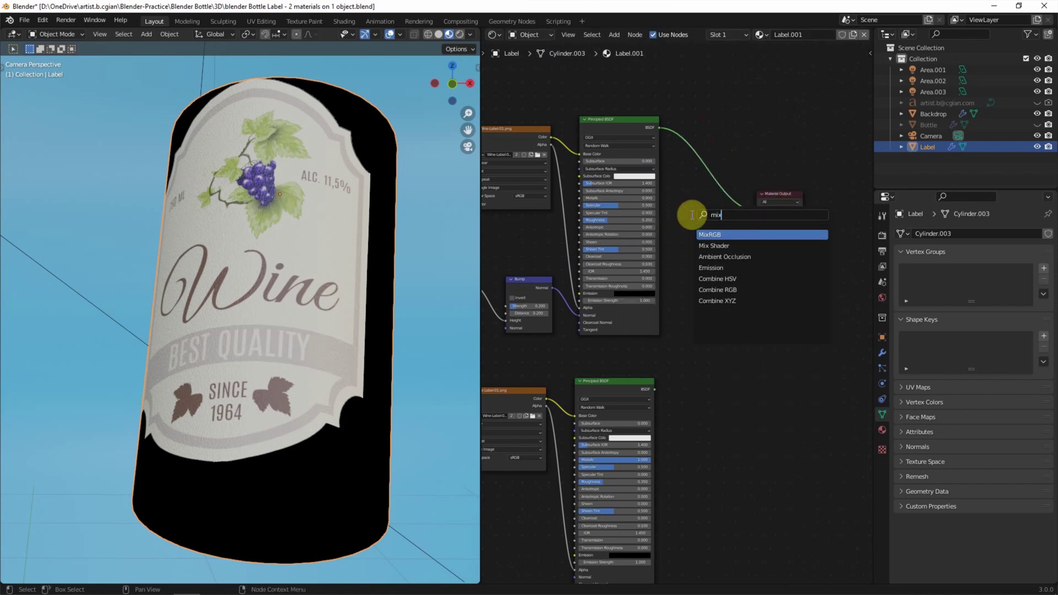
{"action": "left_click", "coordinate": [714, 245]}
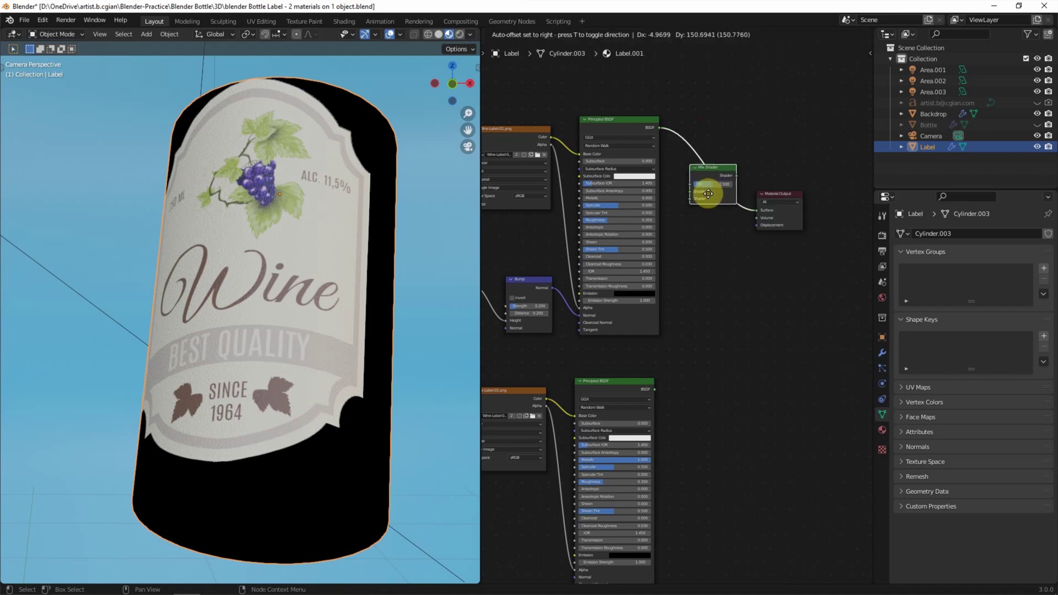
{"action": "left_click", "coordinate": [712, 193]}
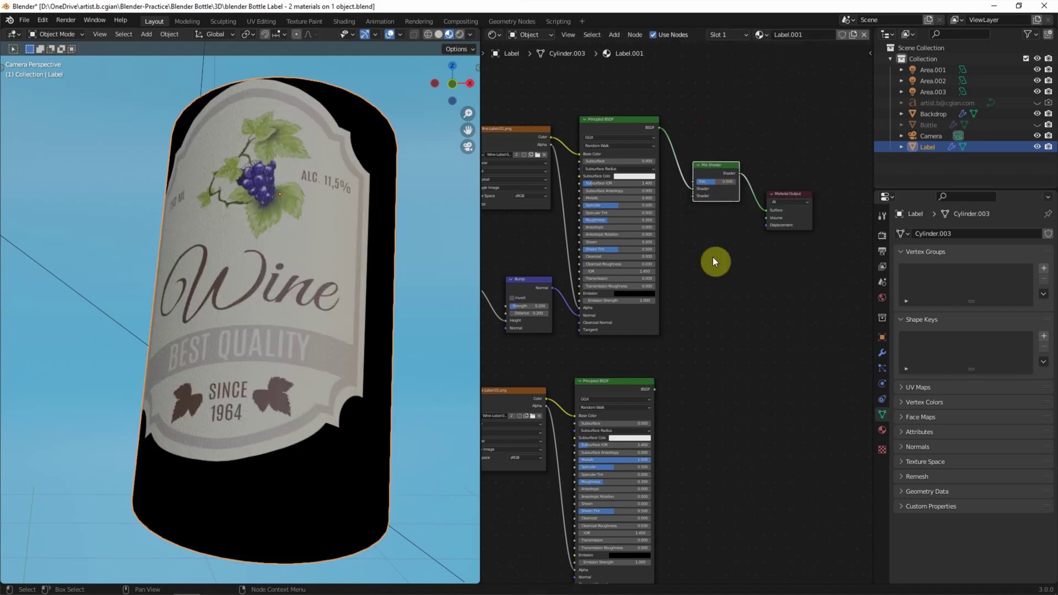
{"action": "left_click_drag", "start_coordinate": [655, 392], "coordinate": [668, 392]}
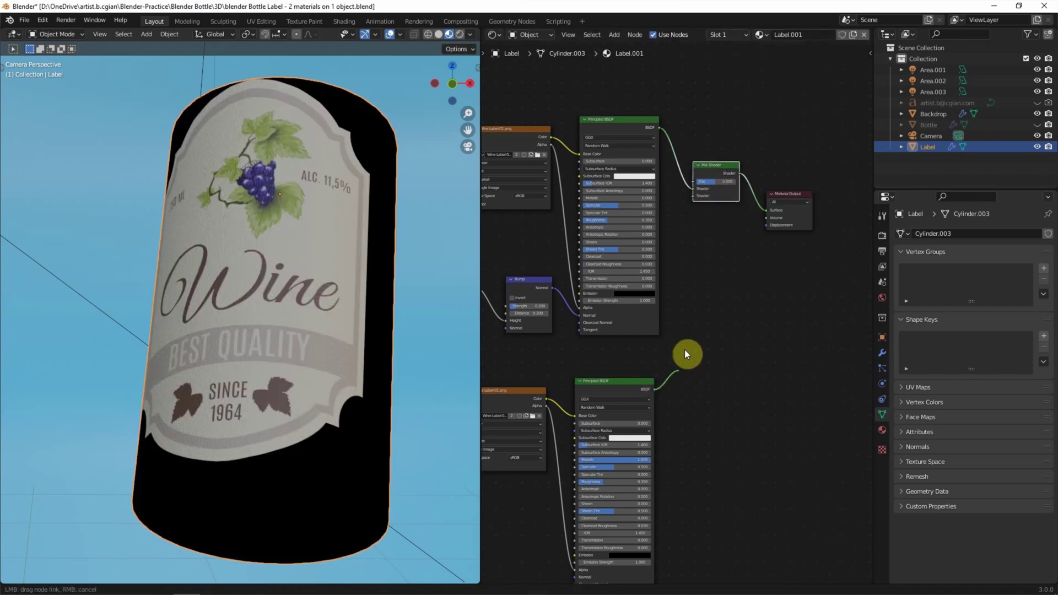
{"action": "left_click_drag", "start_coordinate": [685, 353], "coordinate": [692, 196]}
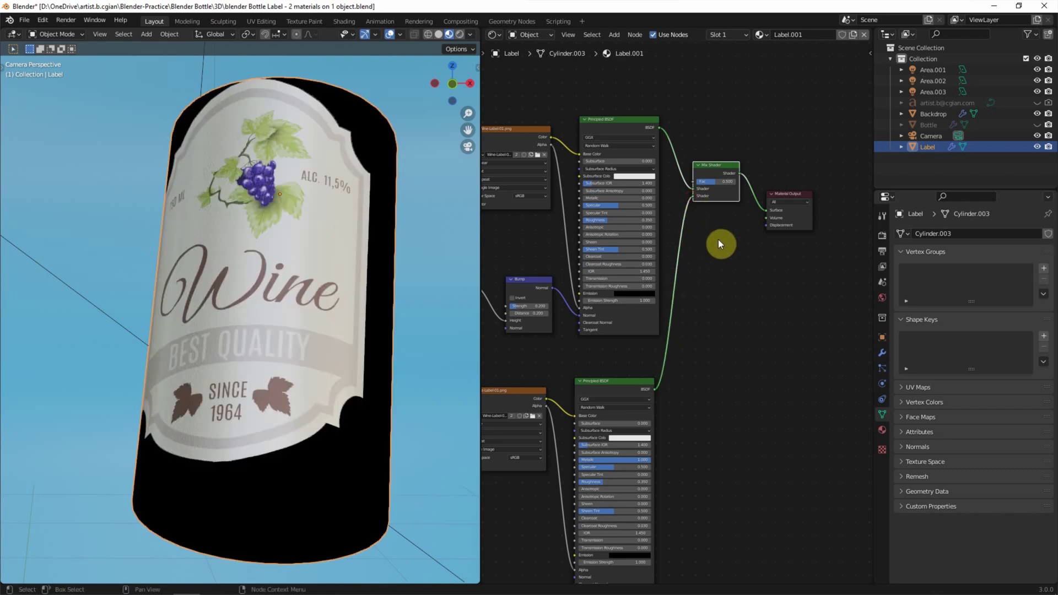
{"action": "middle_click_drag", "start_coordinate": [718, 239], "coordinate": [724, 318]}
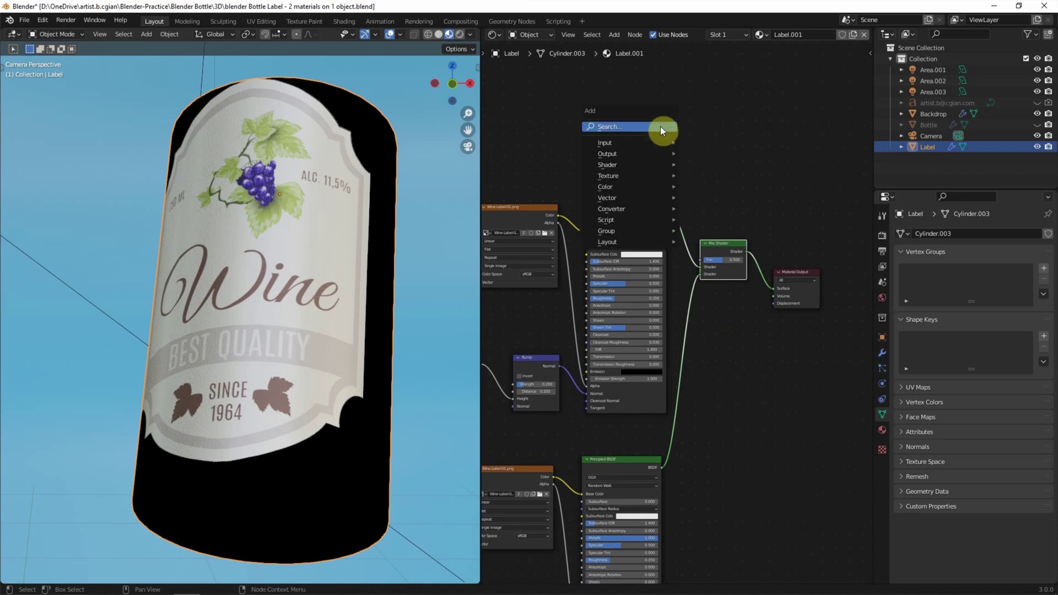
Add an Image Texture loading 'Wine-Label-01 mask for metallic foil.png' from Wine-Label-Graphics
{"action": "left_click", "coordinate": [660, 126]}
{"action": "type", "text": "image"}
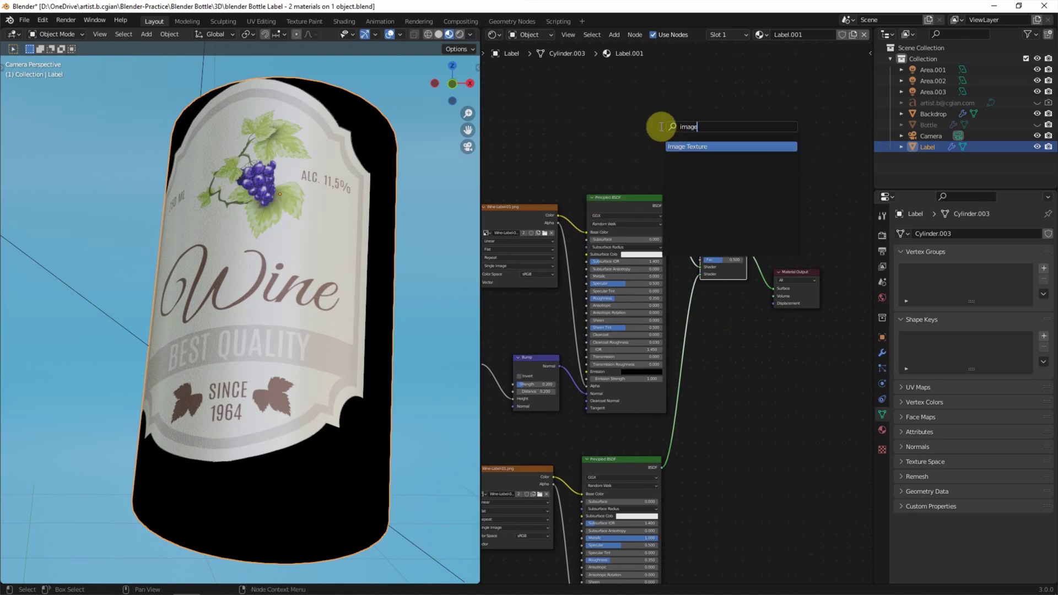
{"action": "key", "text": "Return"}
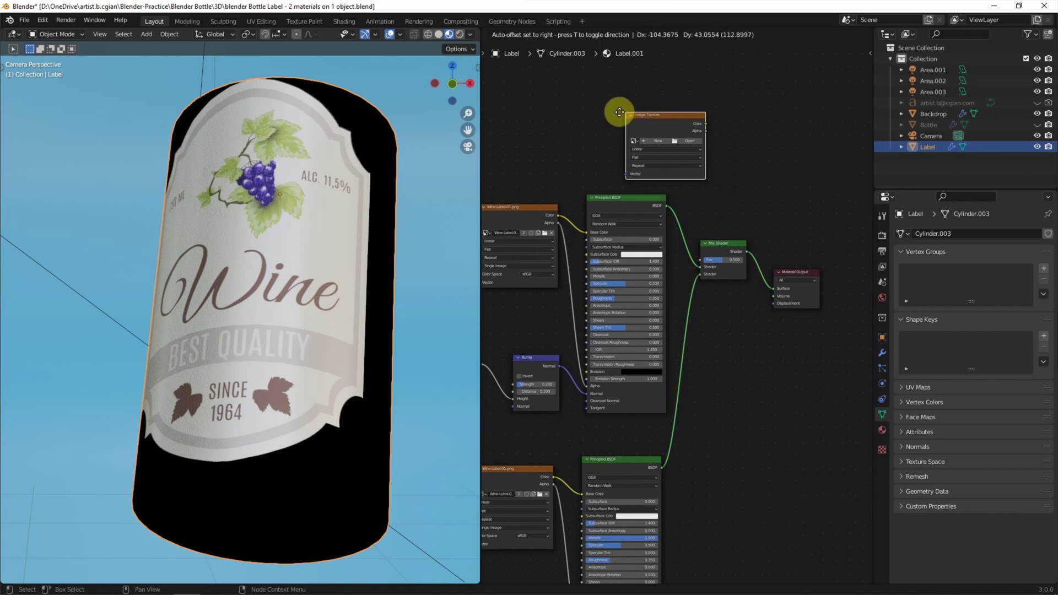
{"action": "left_click", "coordinate": [602, 102]}
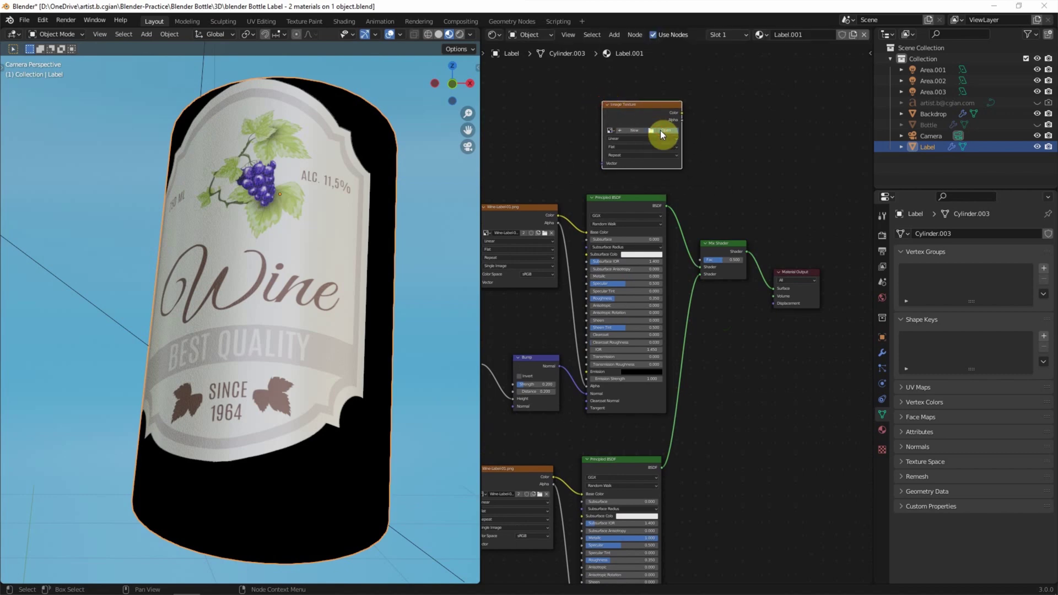
{"action": "left_click", "coordinate": [660, 130]}
{"action": "left_click", "coordinate": [317, 113]}
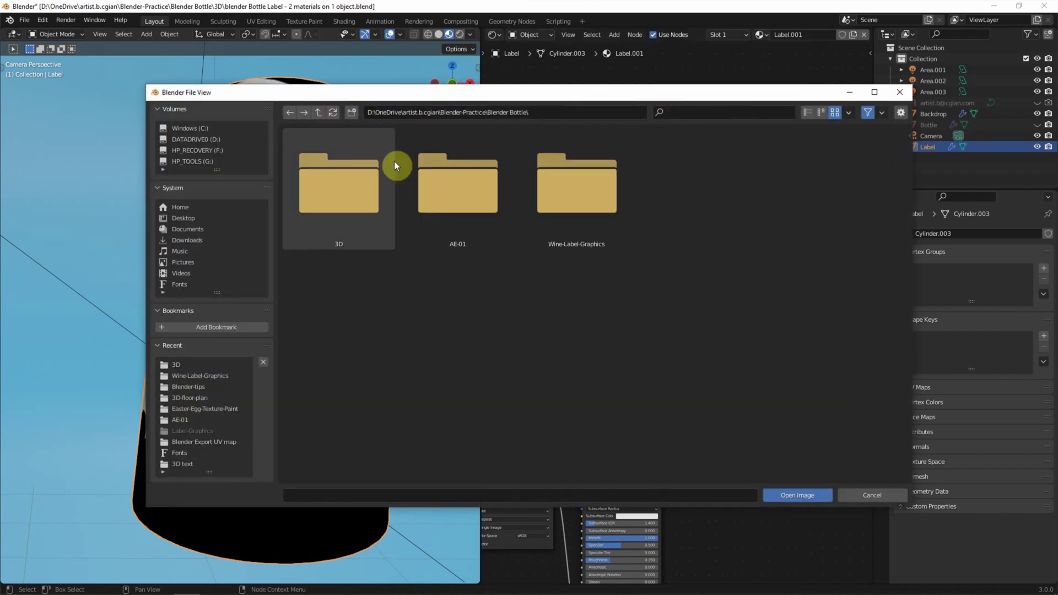
{"action": "left_click", "coordinate": [542, 175]}
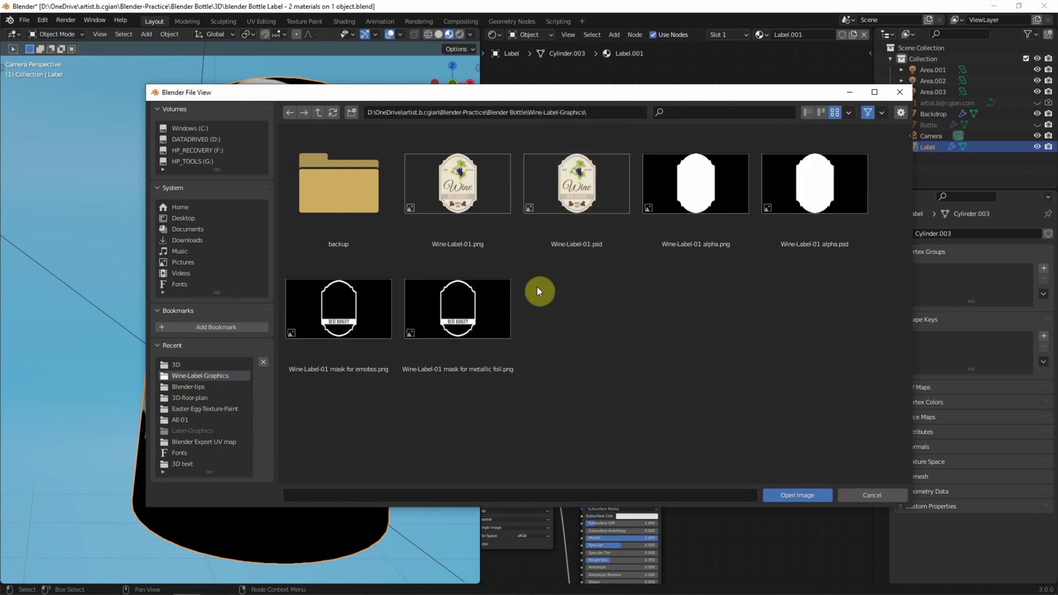
{"action": "left_click", "coordinate": [457, 311]}
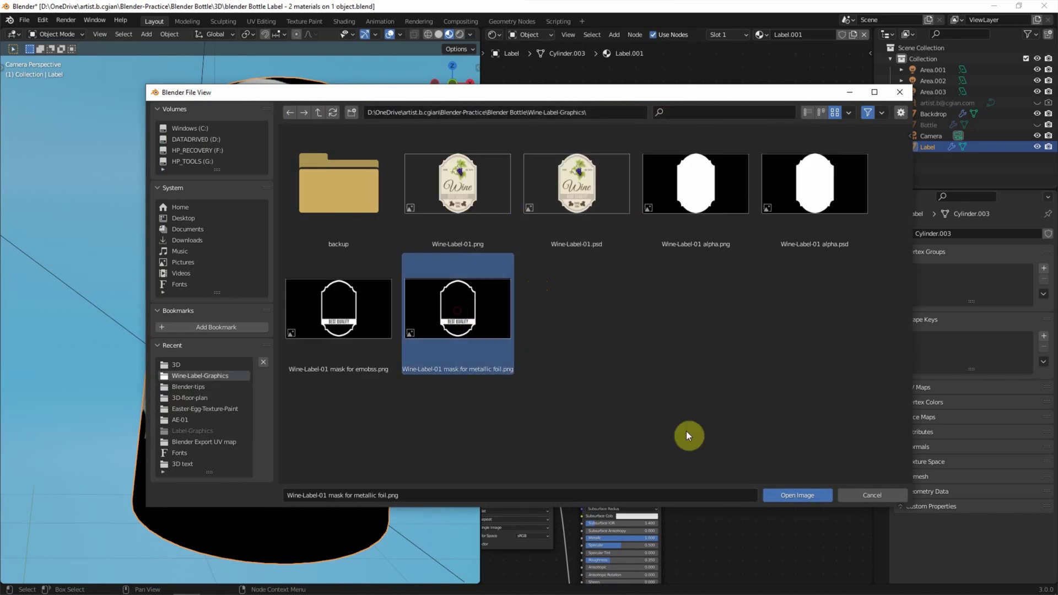
{"action": "left_click", "coordinate": [771, 493]}
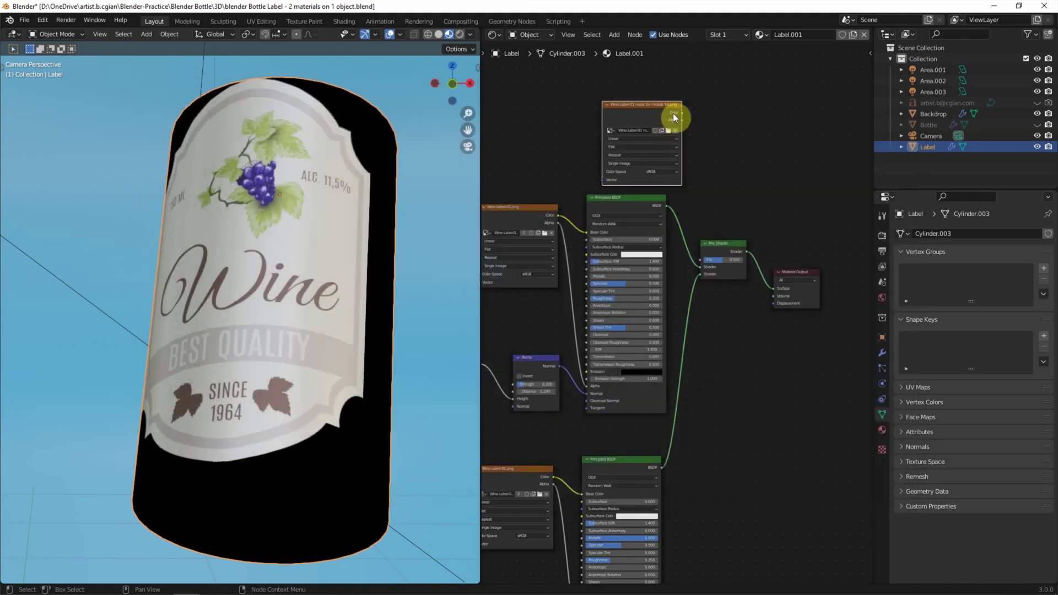
Link the foil mask's Color to the Mix Shader Fac and tidy the node layout
{"action": "left_click_drag", "start_coordinate": [682, 113], "coordinate": [700, 260]}
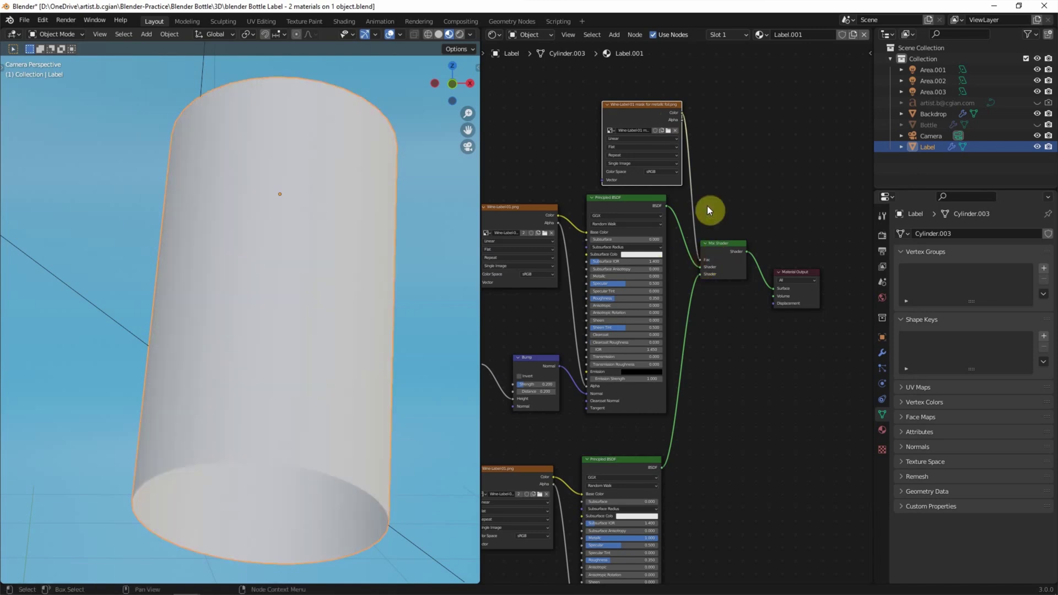
{"action": "left_click_drag", "start_coordinate": [662, 105], "coordinate": [641, 97]}
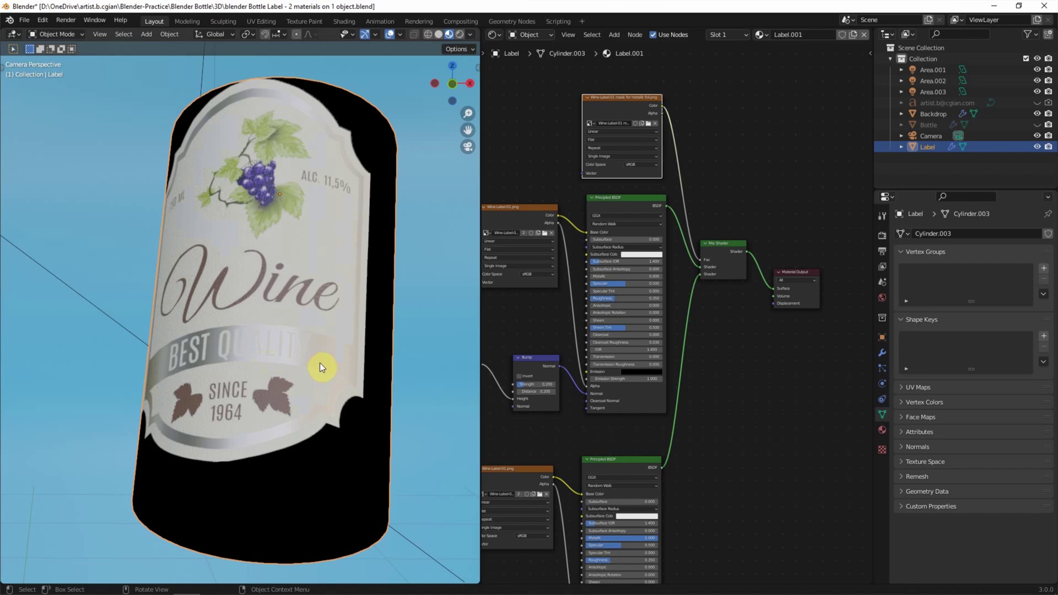
{"action": "middle_click_drag", "start_coordinate": [744, 449], "coordinate": [816, 330]}
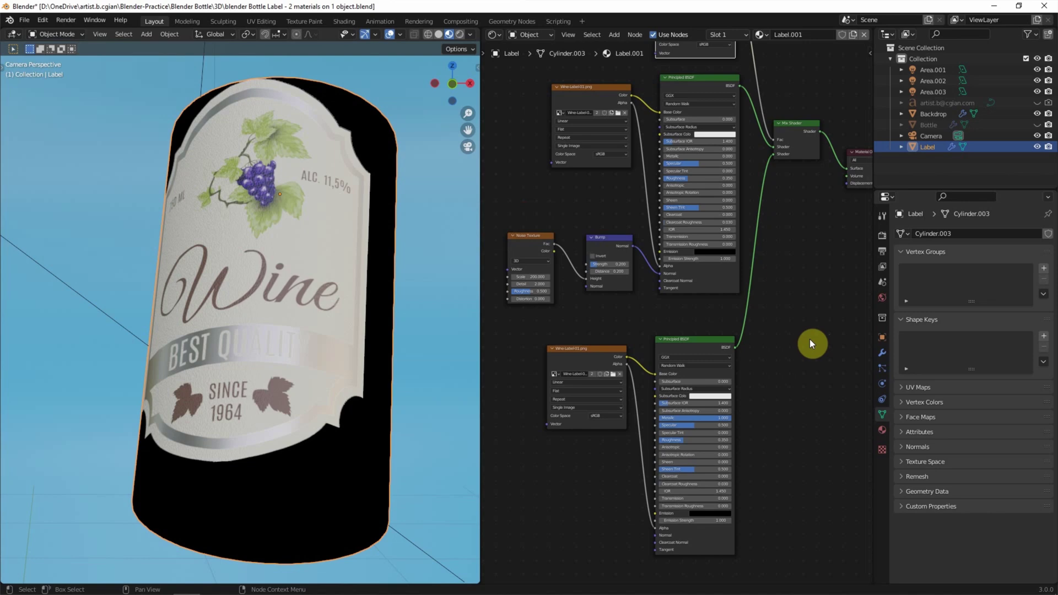
Add a Bump node below the label materials
{"action": "middle_click_drag", "start_coordinate": [578, 482], "coordinate": [625, 420]}
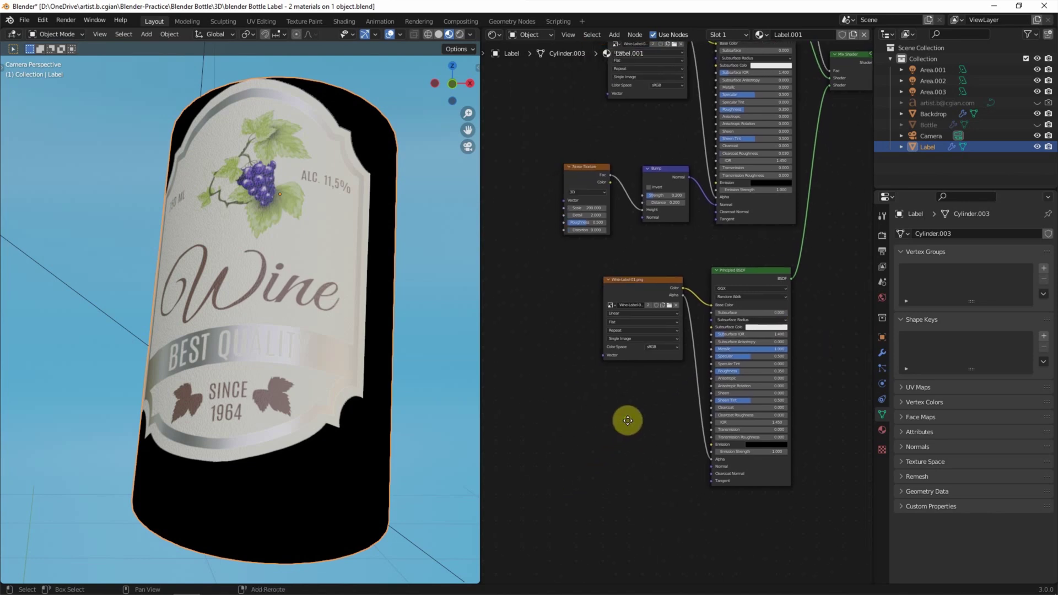
{"action": "key", "text": "shift+a"}
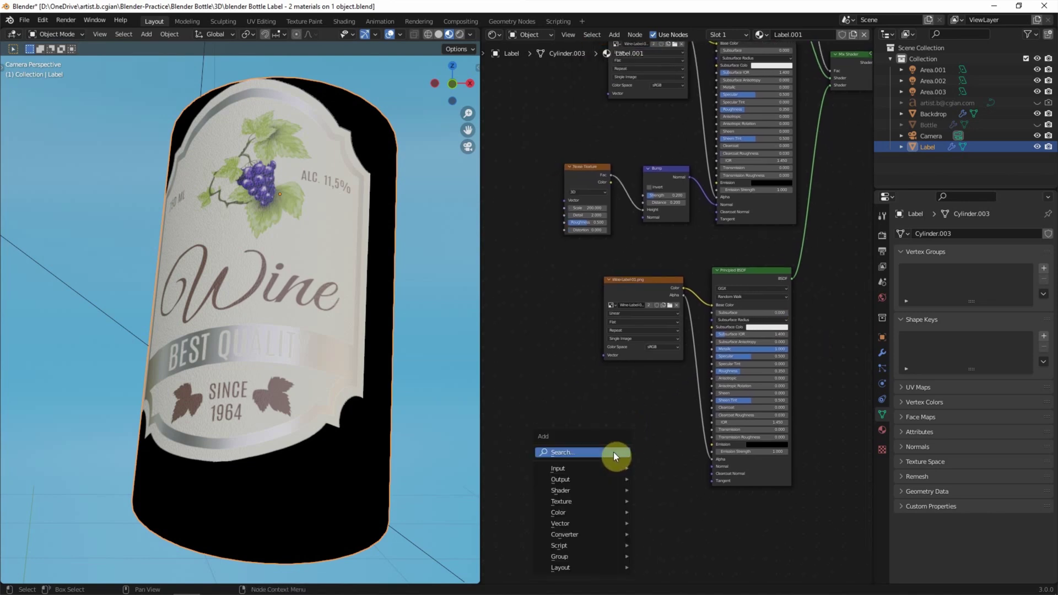
{"action": "type", "text": "bump"}
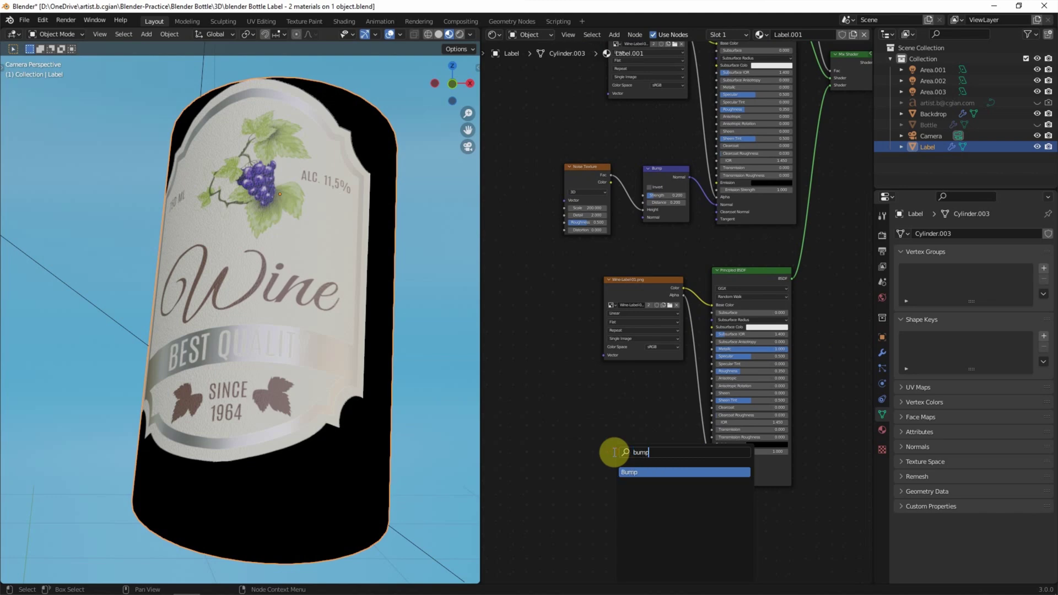
{"action": "key", "text": "Return"}
{"action": "left_click", "coordinate": [619, 434]}
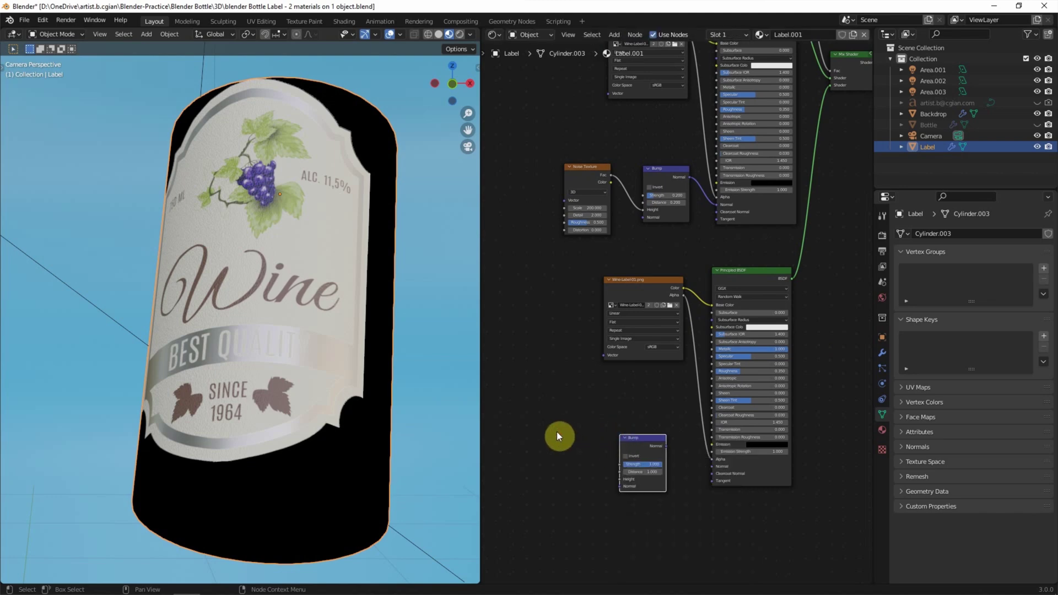
Add an Image Texture node beside the Bump node and load 'Wine-Label-01 mask for emobss.png' into it
{"action": "key", "text": "shift+a"}
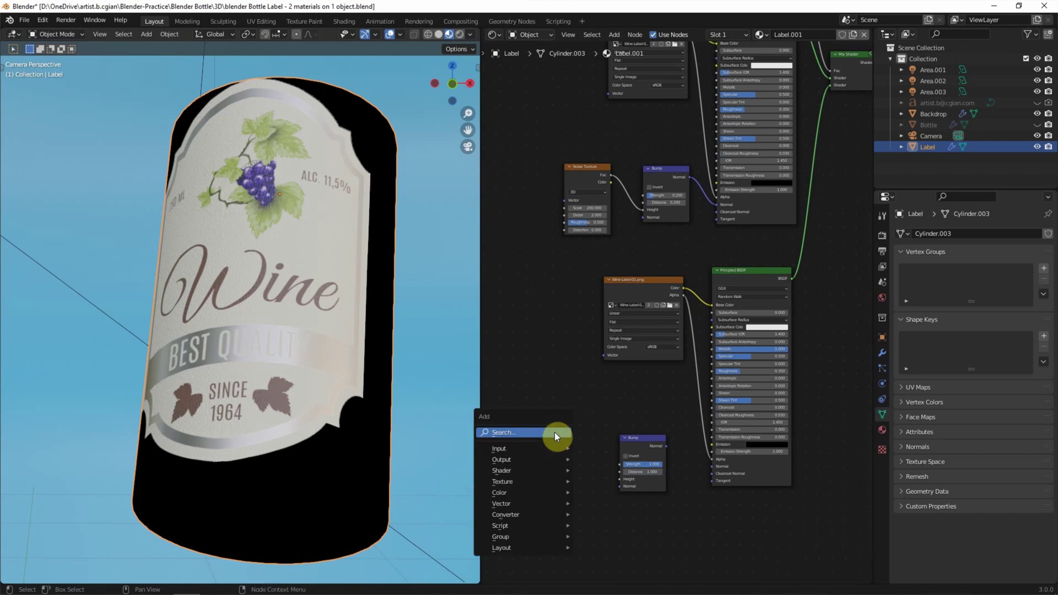
{"action": "type", "text": "image"}
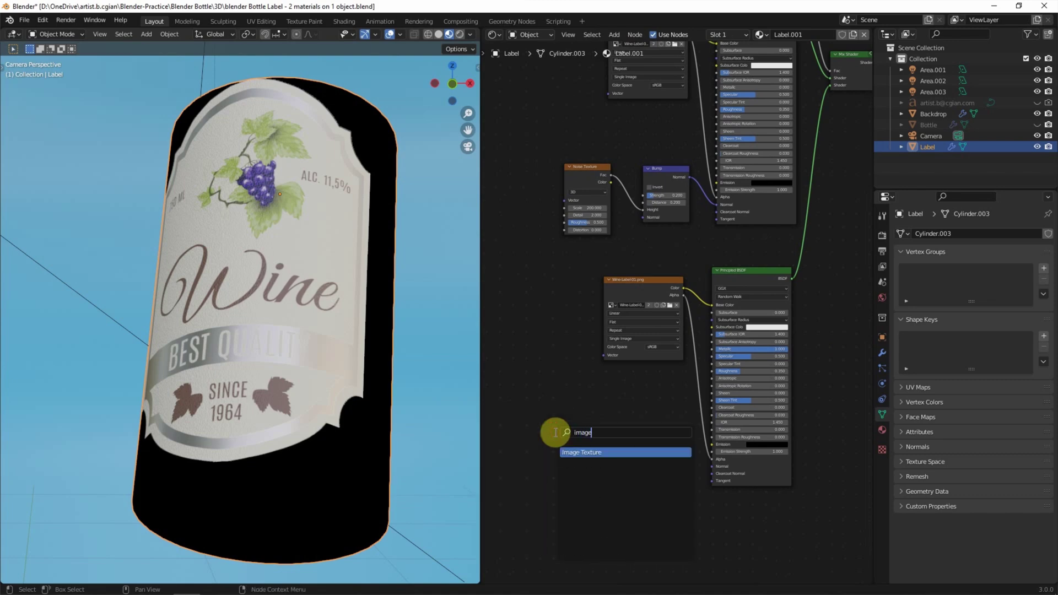
{"action": "key", "text": "Return"}
{"action": "left_click", "coordinate": [554, 437]}
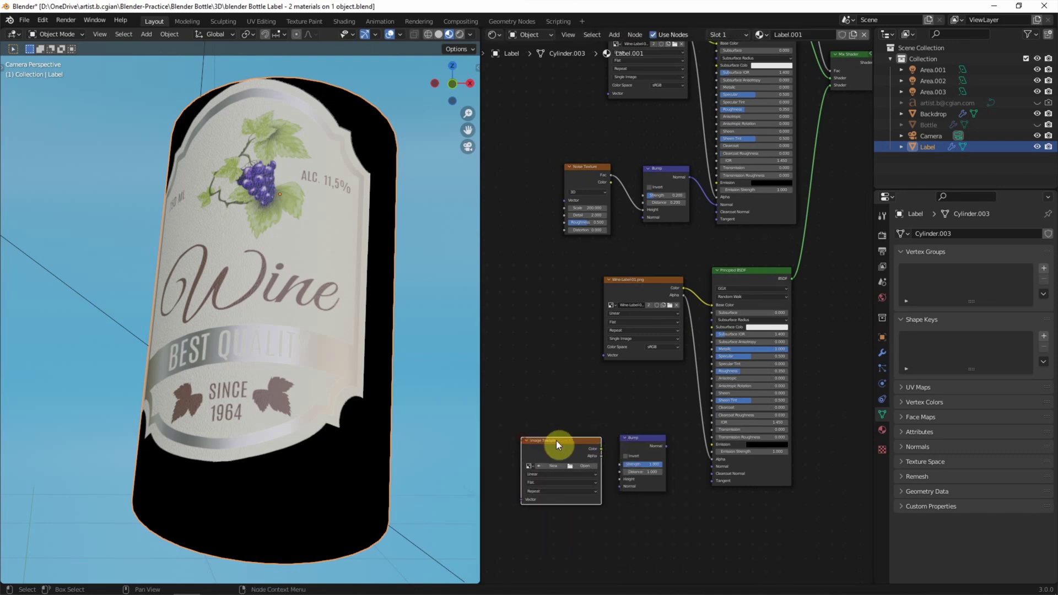
{"action": "left_click", "coordinate": [560, 464]}
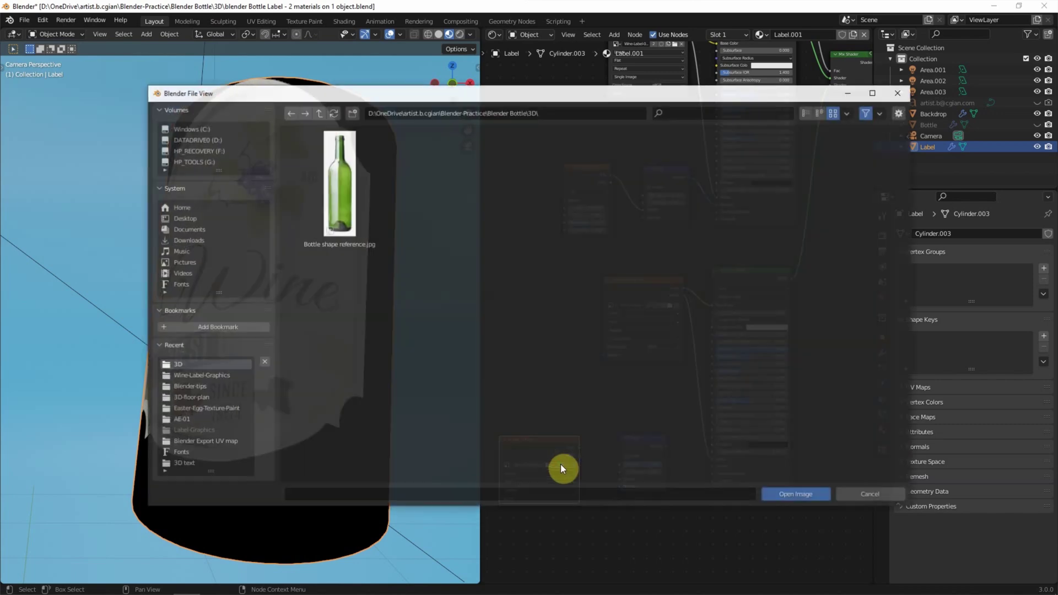
{"action": "left_click", "coordinate": [318, 113]}
{"action": "left_click", "coordinate": [542, 184]}
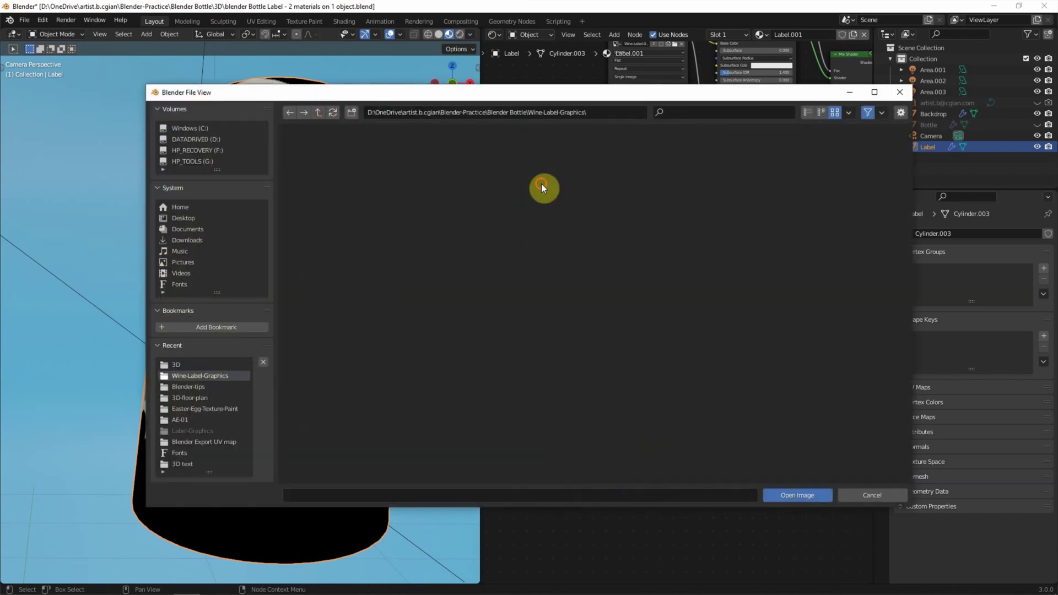
{"action": "left_click", "coordinate": [342, 330]}
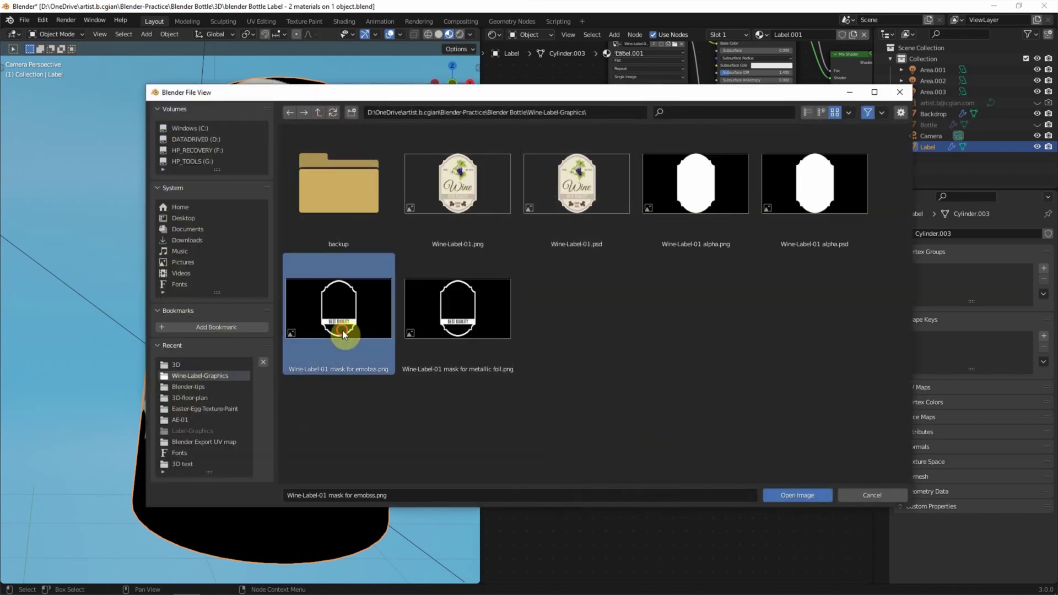
{"action": "left_click", "coordinate": [788, 496]}
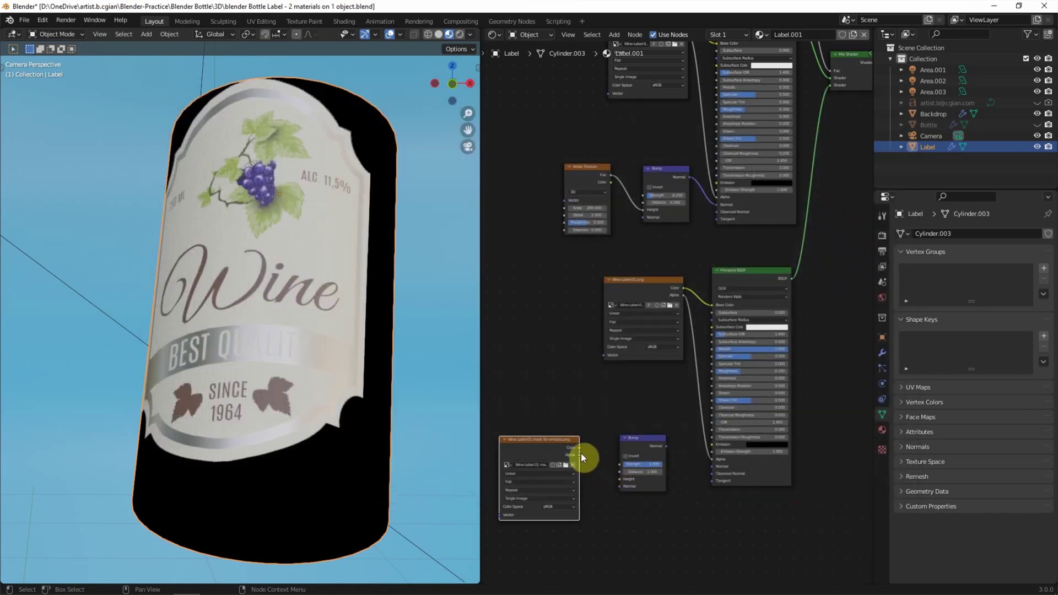
Wire the emboss mask into Bump Height and Bump into the foil BSDF Normal, with strength 0.1 and distance 0.1
{"action": "left_click_drag", "start_coordinate": [579, 448], "coordinate": [619, 479]}
{"action": "left_click_drag", "start_coordinate": [666, 446], "coordinate": [711, 467]}
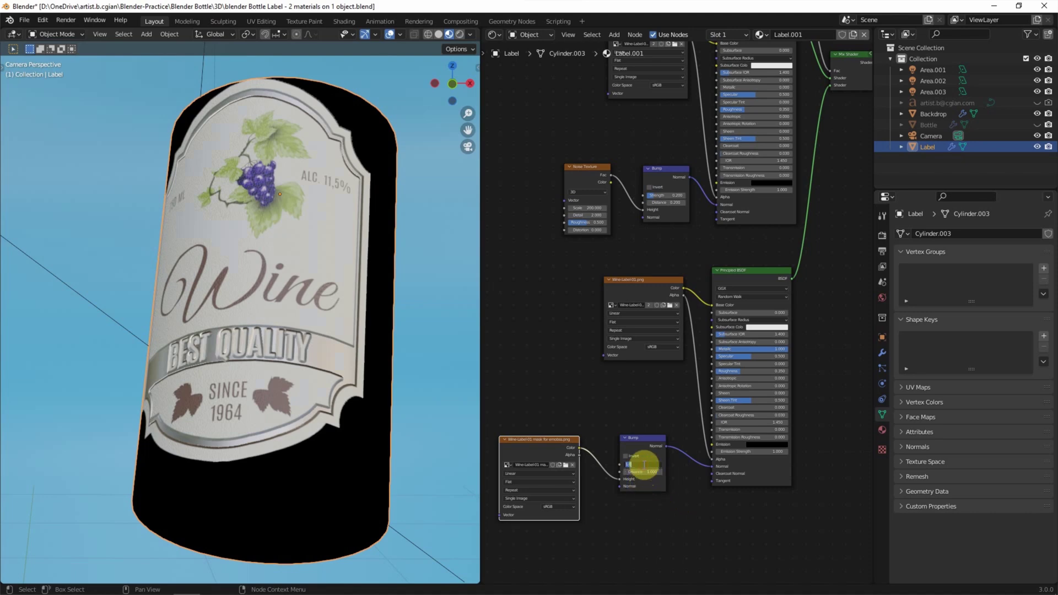
{"action": "type", "text": "0.1"}
{"action": "key", "text": "Return"}
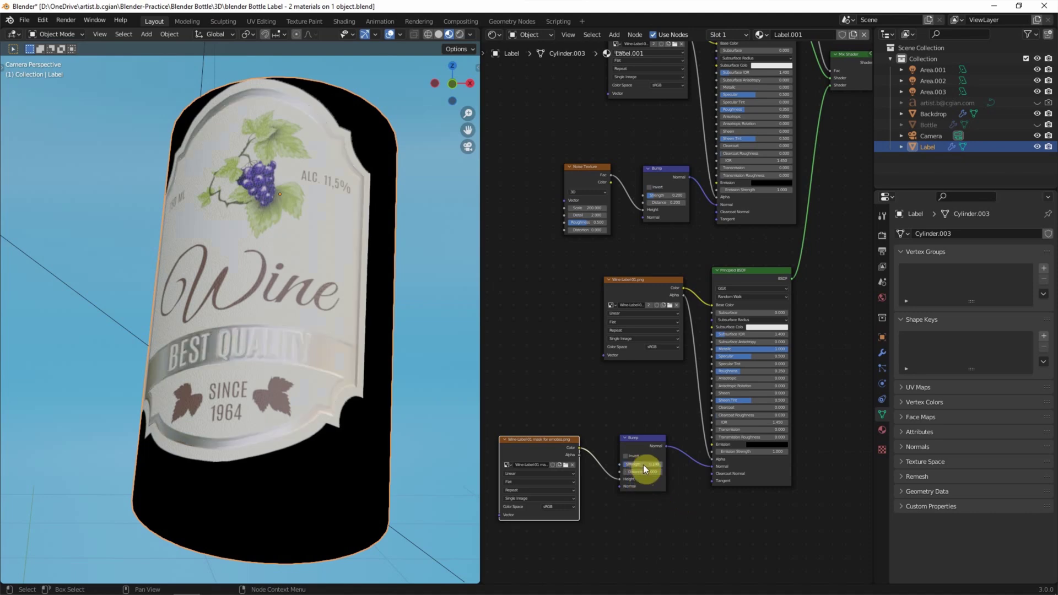
{"action": "left_click", "coordinate": [642, 472]}
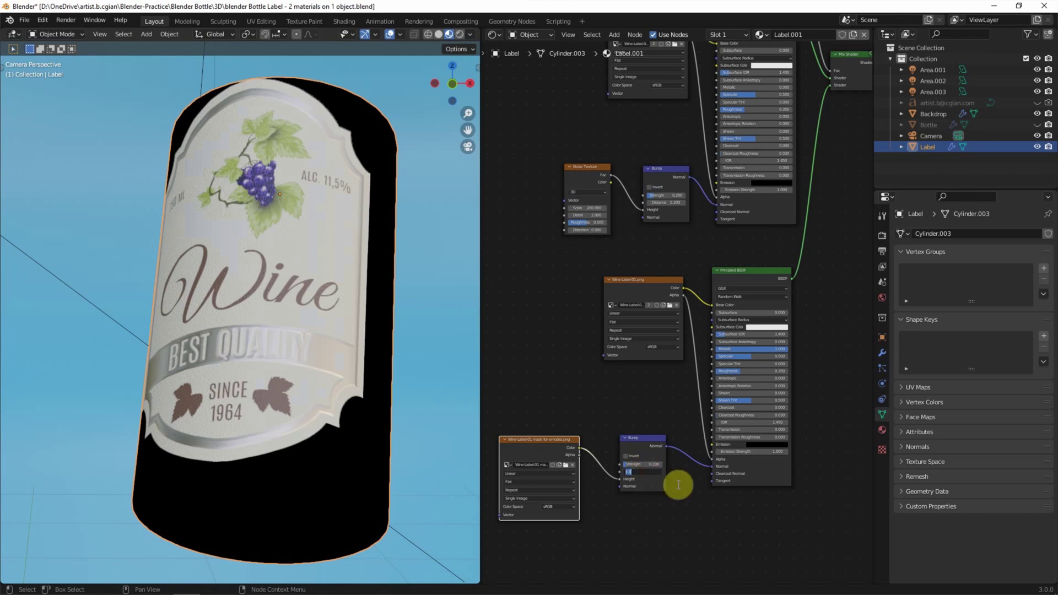
{"action": "type", "text": "0.1"}
{"action": "key", "text": "Return"}
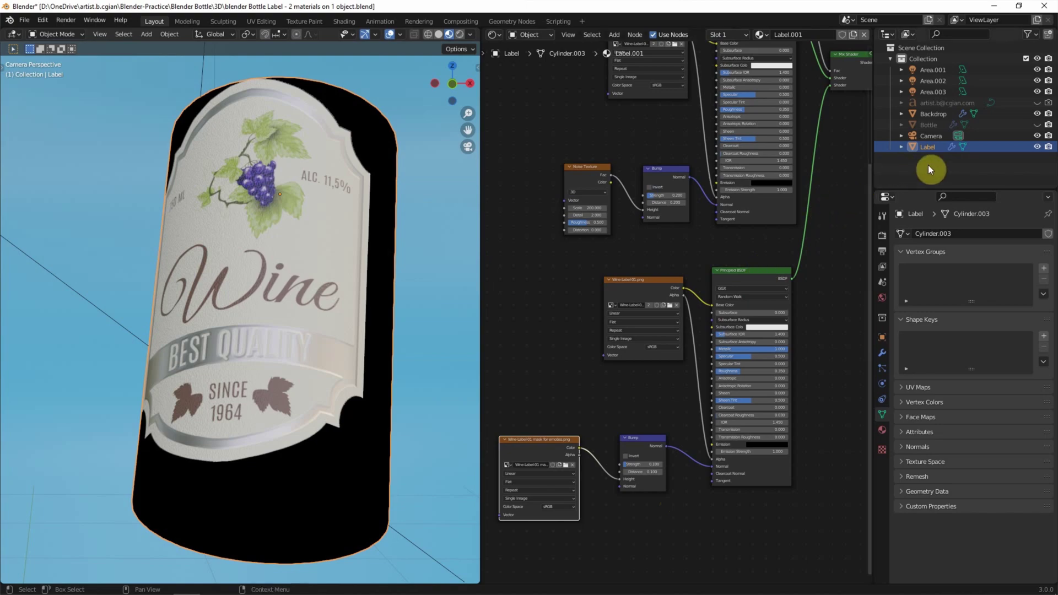
Unhide the Bottle object and switch the viewport to Rendered shading
{"action": "left_click", "coordinate": [1029, 124]}
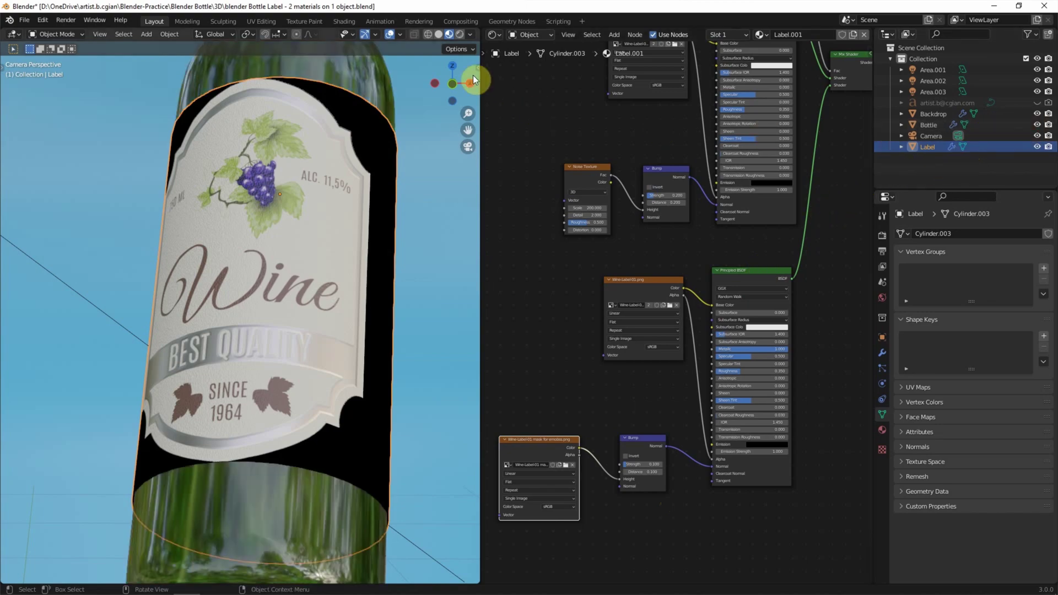
{"action": "left_click", "coordinate": [458, 35]}
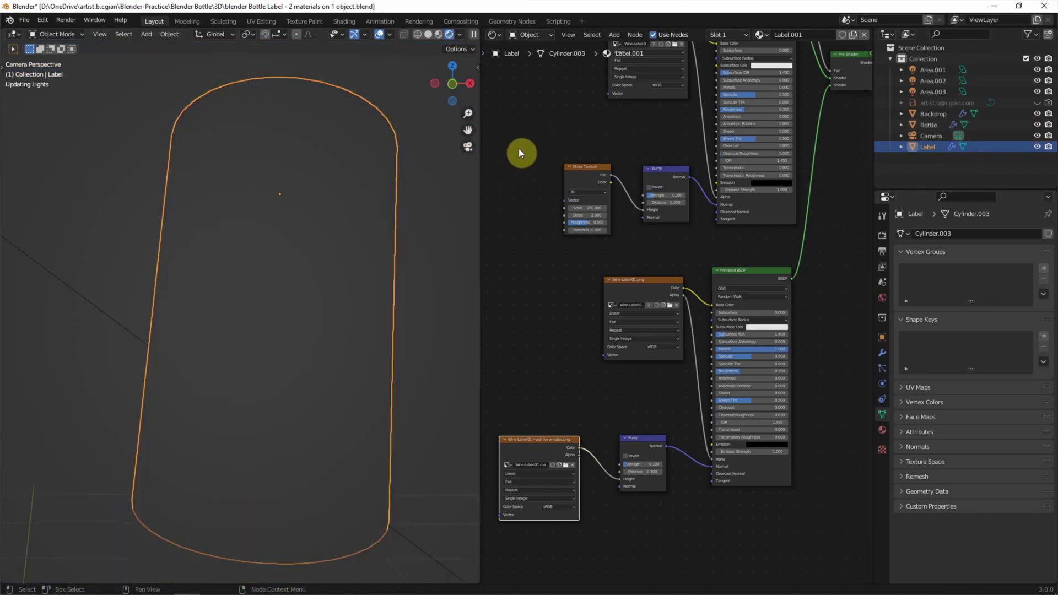